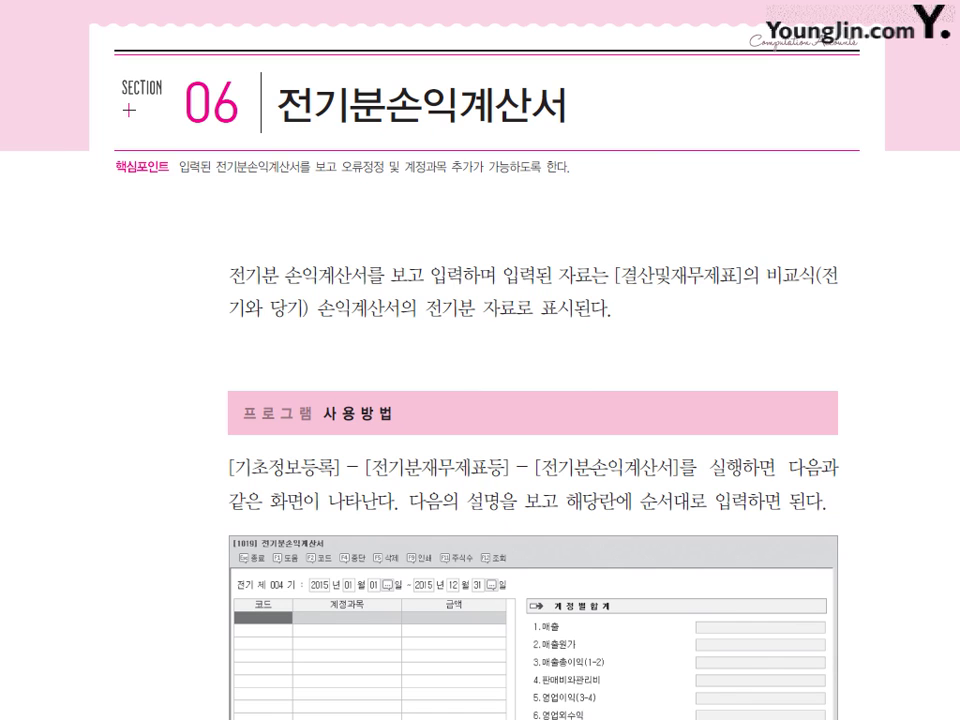
# Switch to KcLep and open the prior-period income statement form (전기분손익계산서).
pyautogui.hotkey('alt', 'Tab')
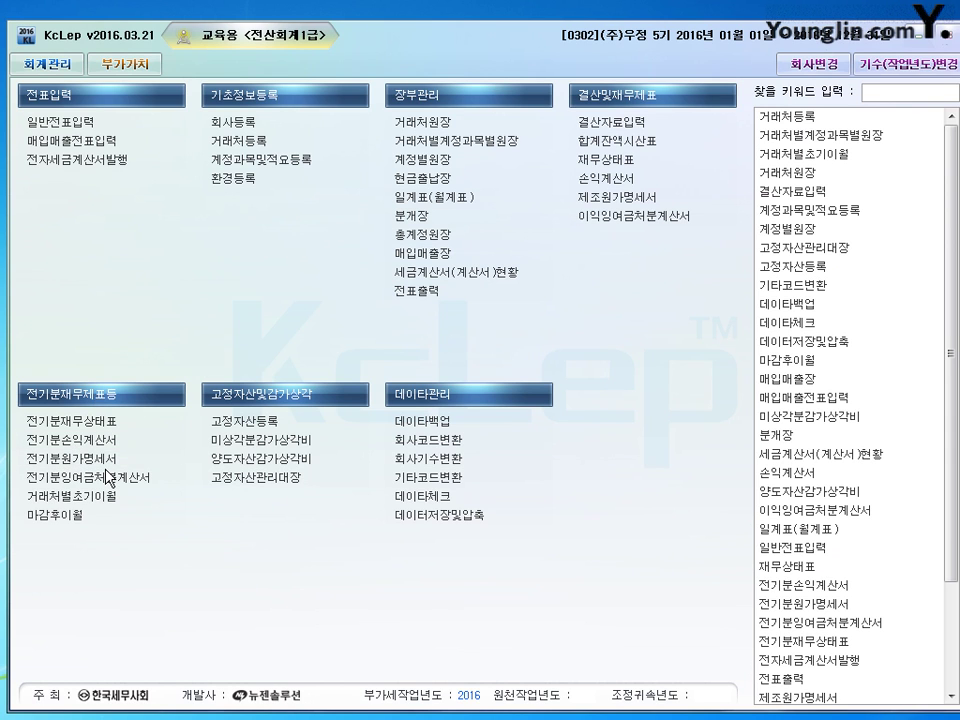
pyautogui.click(75, 440)
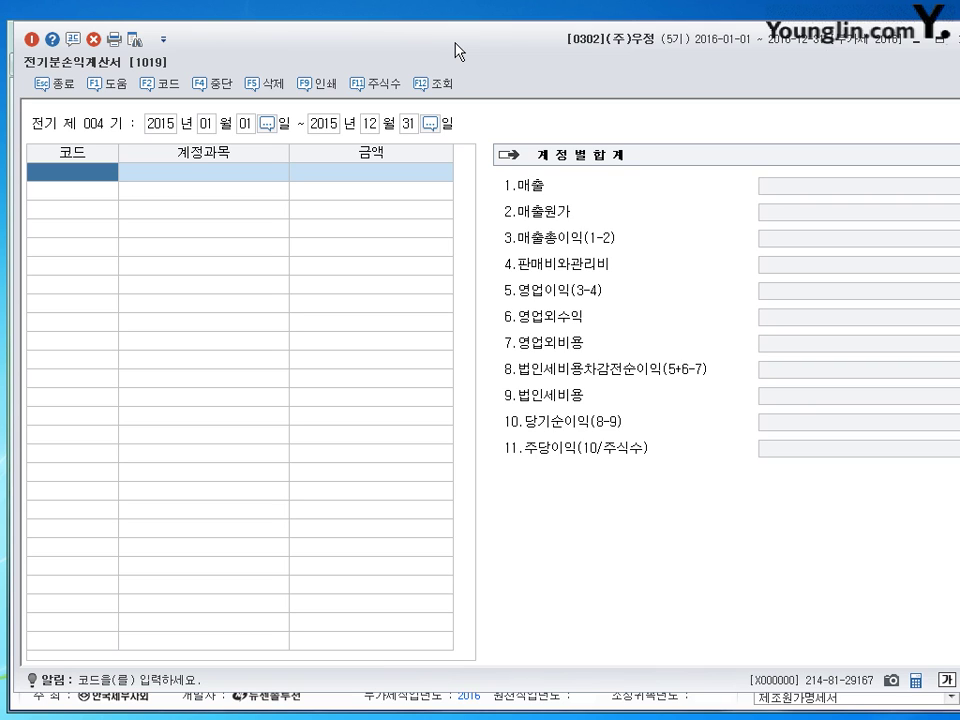
# Add the account 0404 제품매출 to the first row with an amount of 240,000,000.
pyautogui.write('계')
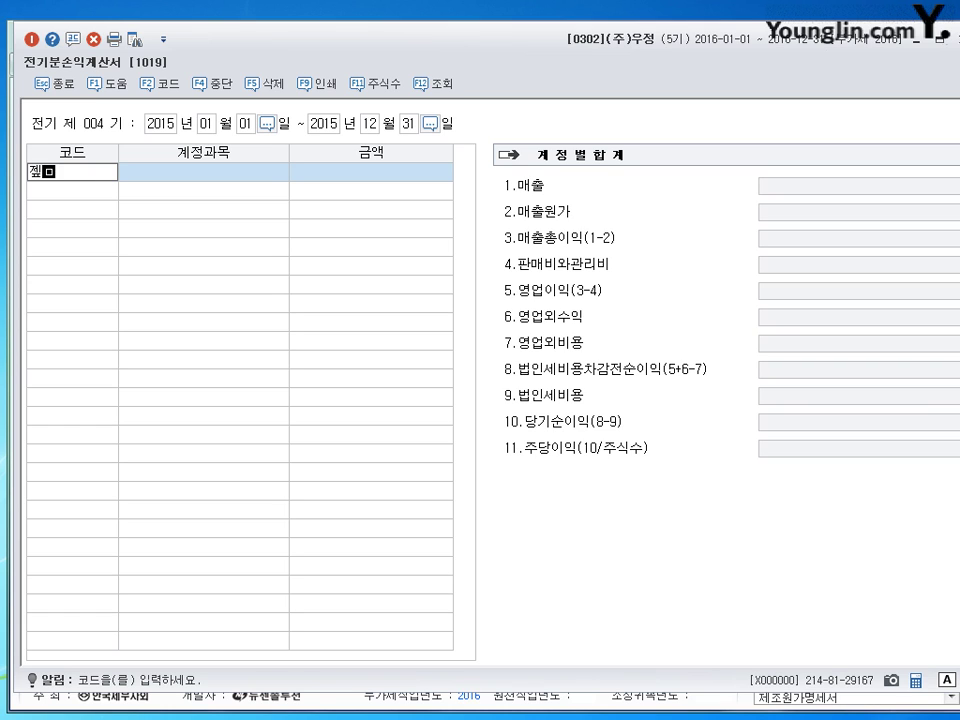
pyautogui.write('ㅈ')
pyautogui.press('BackSpace')
pyautogui.press('BackSpace')
pyautogui.press('BackSpace')
pyautogui.write('제품')
pyautogui.press('Return')
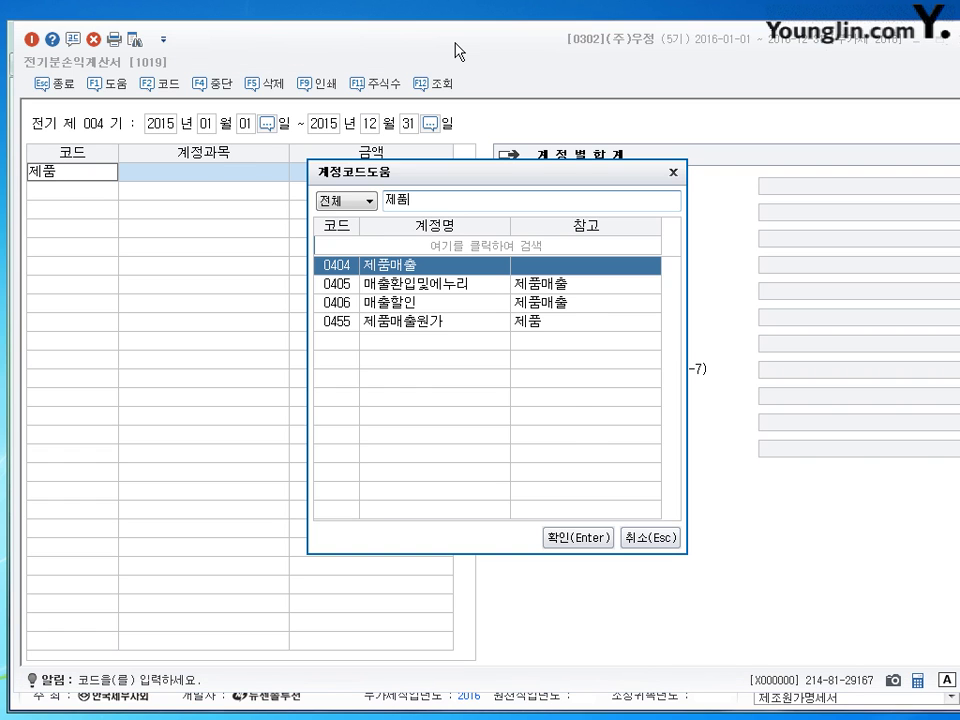
pyautogui.press('Return')
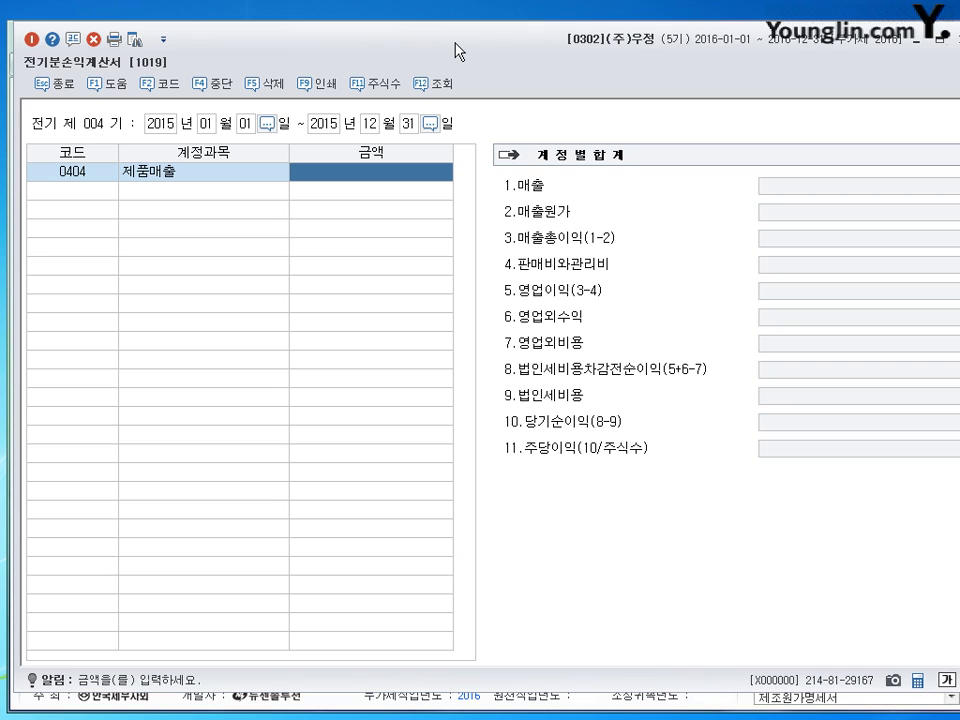
pyautogui.write('240')
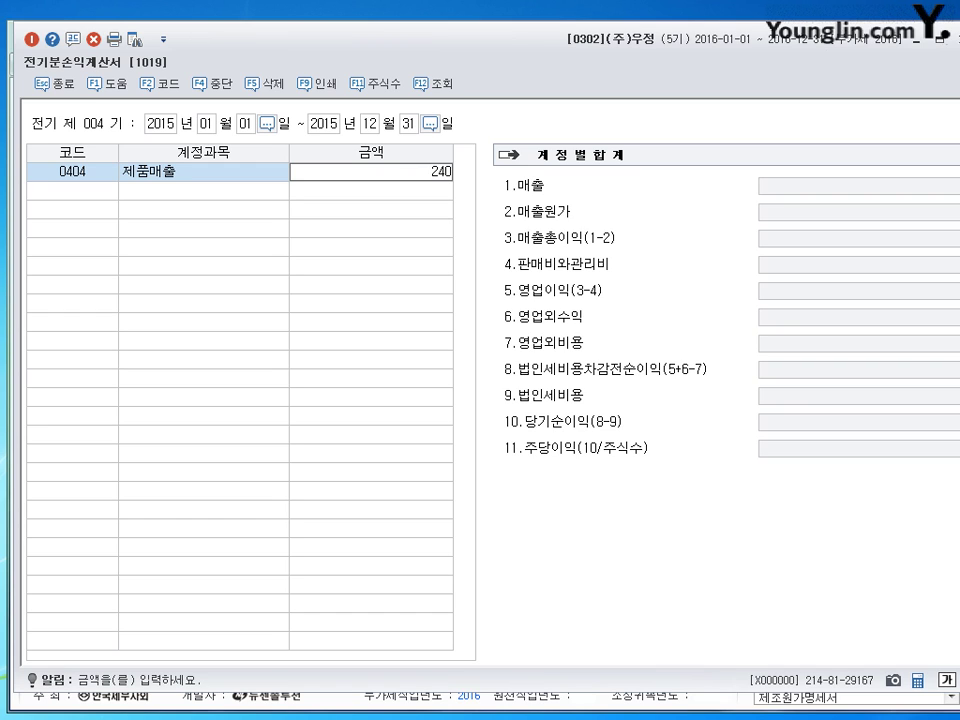
pyautogui.write('000,000')
pyautogui.press('Return')
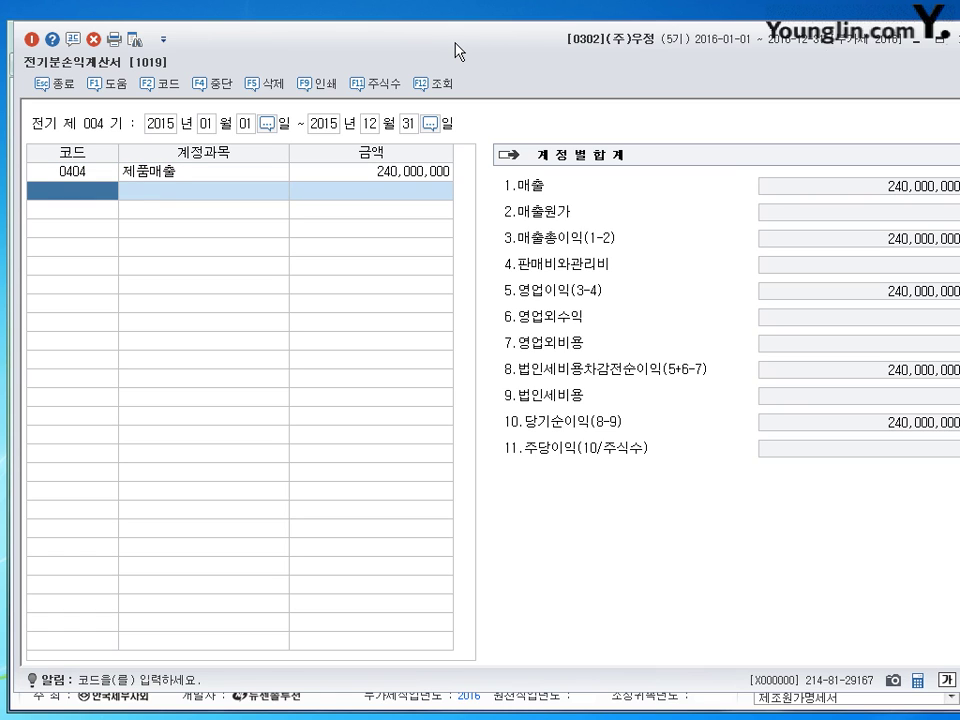
# Look up 제품 and add the account 0455 제품매출원가 to the second row.
pyautogui.write('제품')
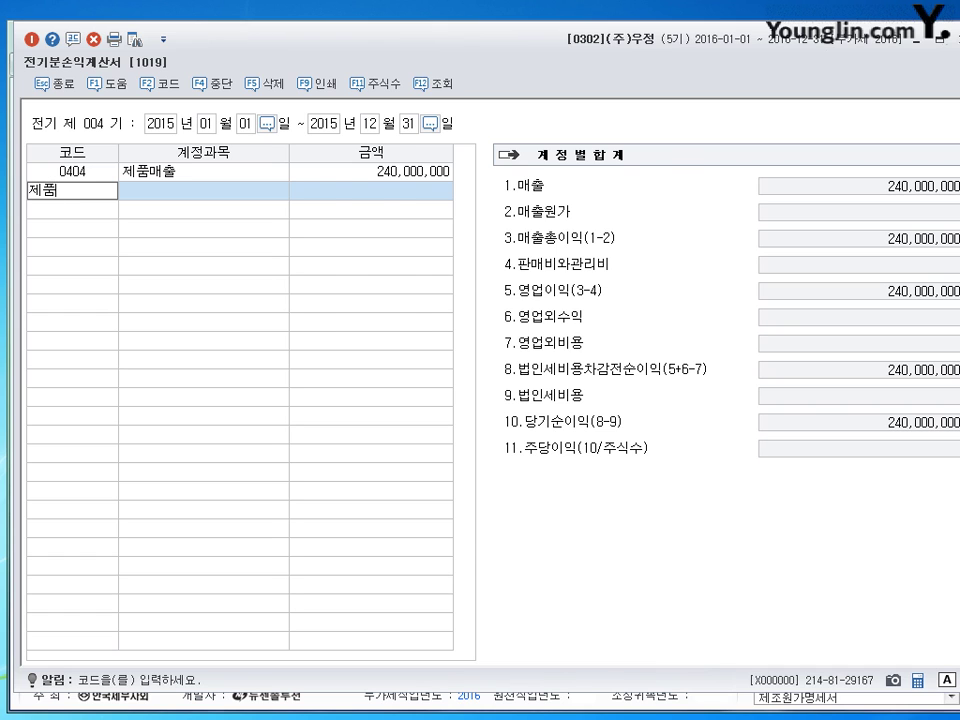
pyautogui.press('Return')
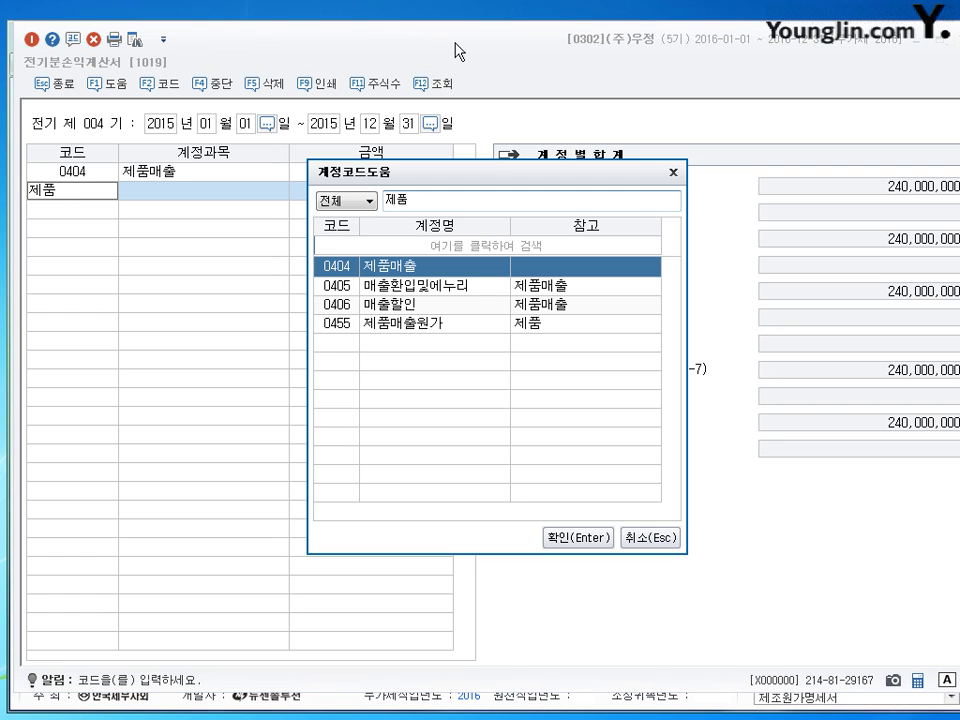
pyautogui.press('Down')
pyautogui.press('Down')
pyautogui.press('Down')
pyautogui.press('Return')
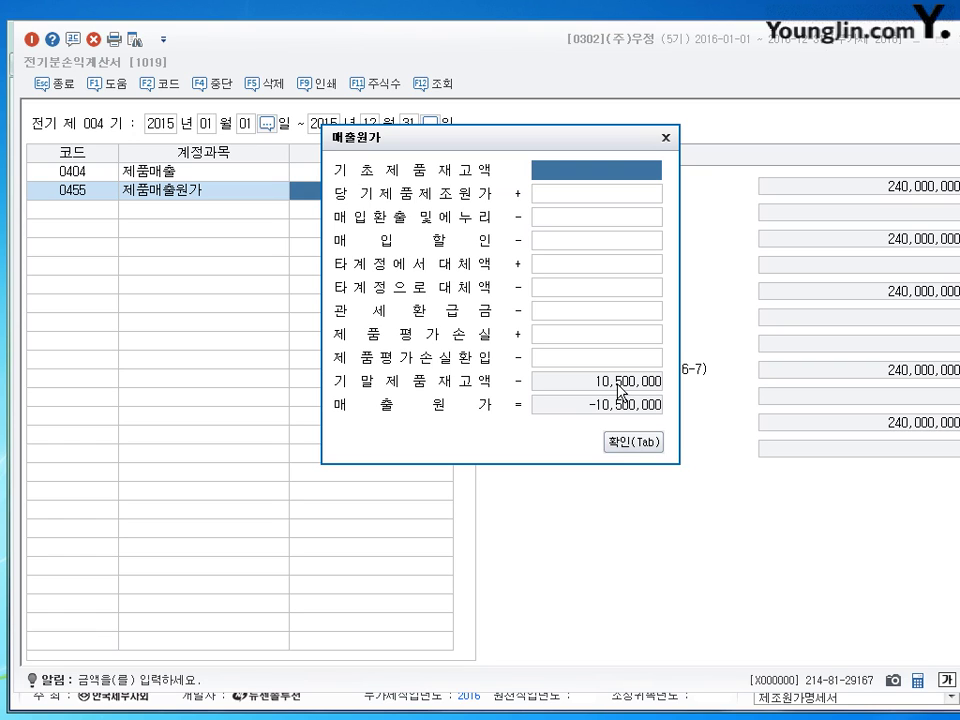
# In the 매출원가 breakdown, set 기초제품재고액 to 35,000,000 and 당기제품제조원가 to 93,700,000, and confirm it.
pyautogui.write('35000000')
pyautogui.press('Return')
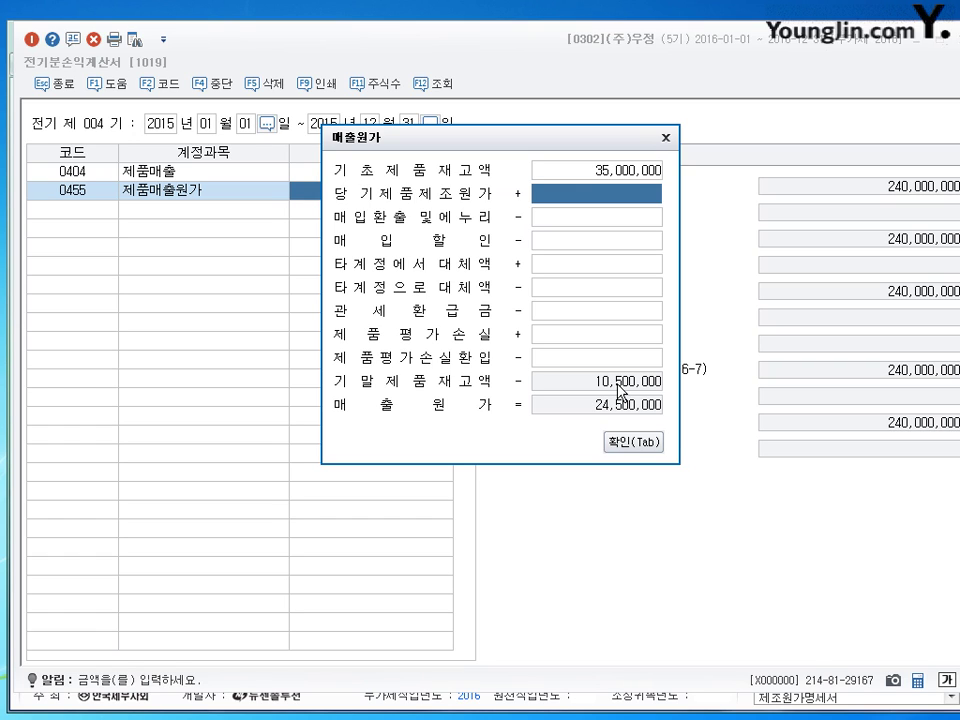
pyautogui.write('9')
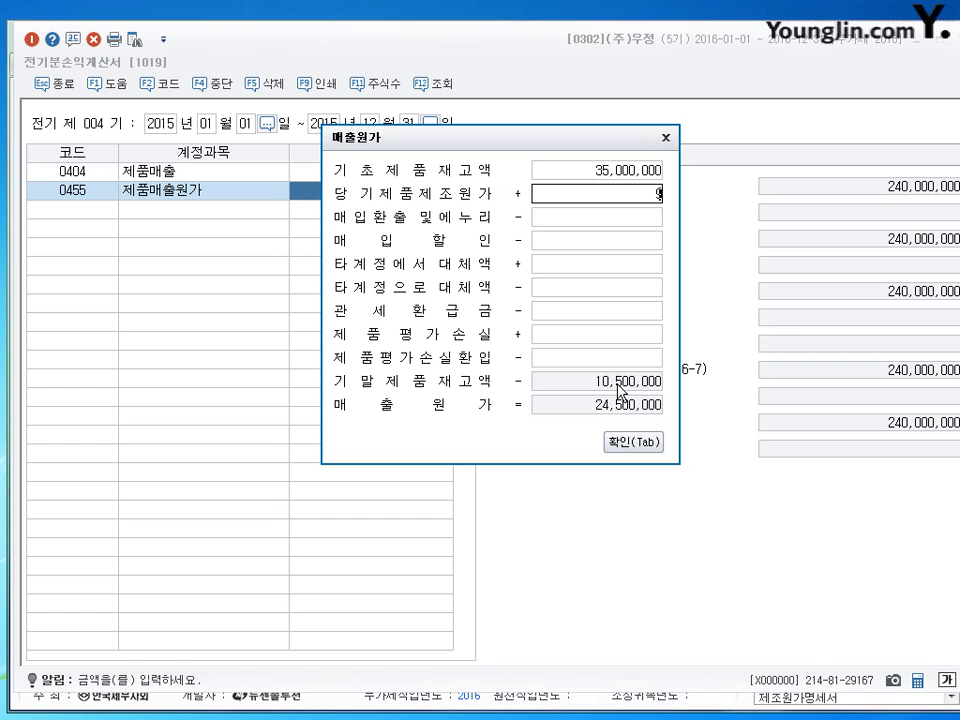
pyautogui.write('3,700,000')
pyautogui.press('Return')
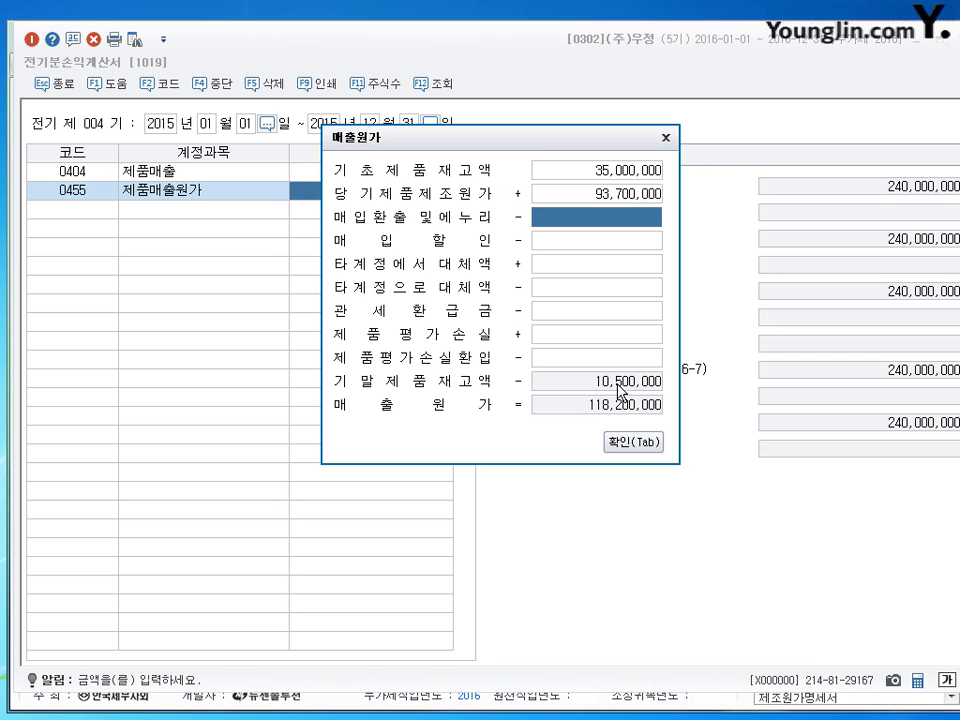
pyautogui.click(620, 195)
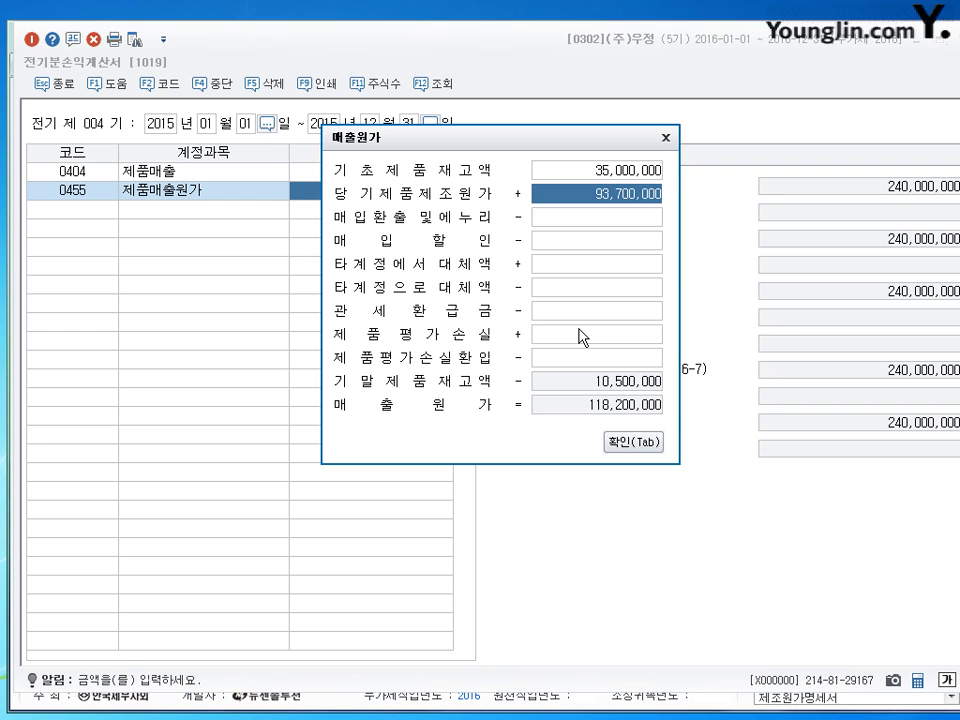
pyautogui.click(633, 441)
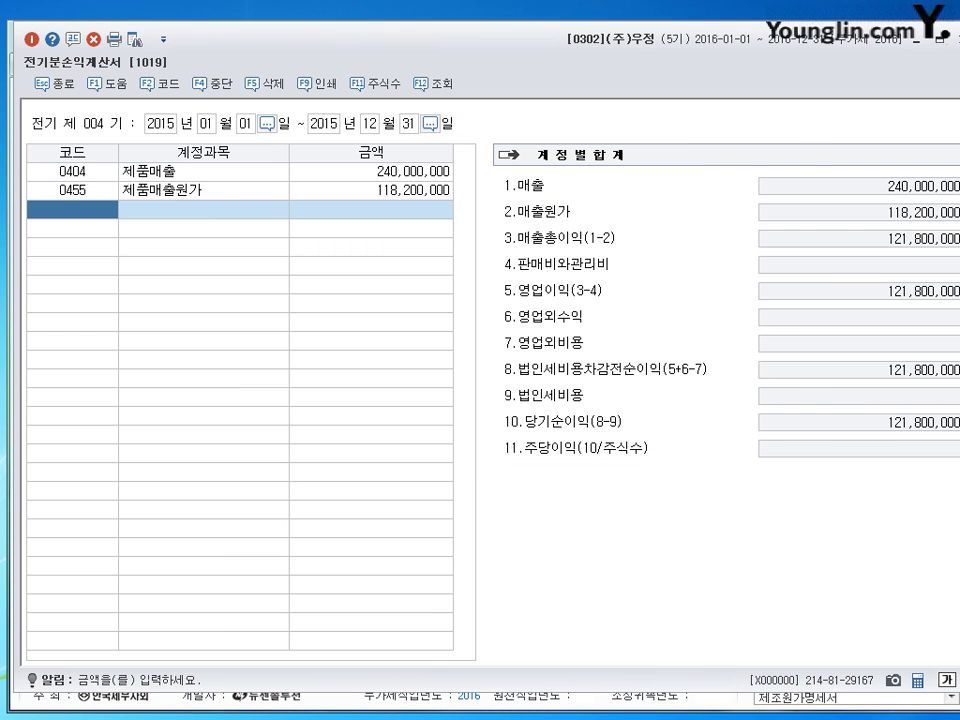
# Compare 당기제품제조원가 in the 전기분원가명세서 with the 매출원가 breakdown of the 제품매출원가 row, and close the breakdown.
pyautogui.press('Escape')
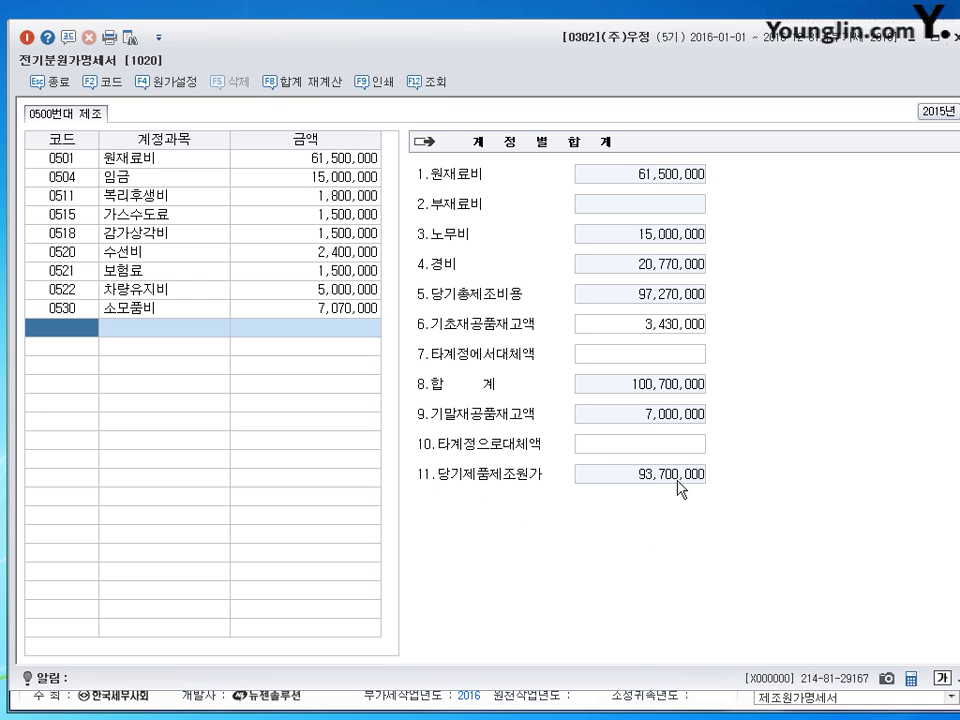
pyautogui.click(955, 38)
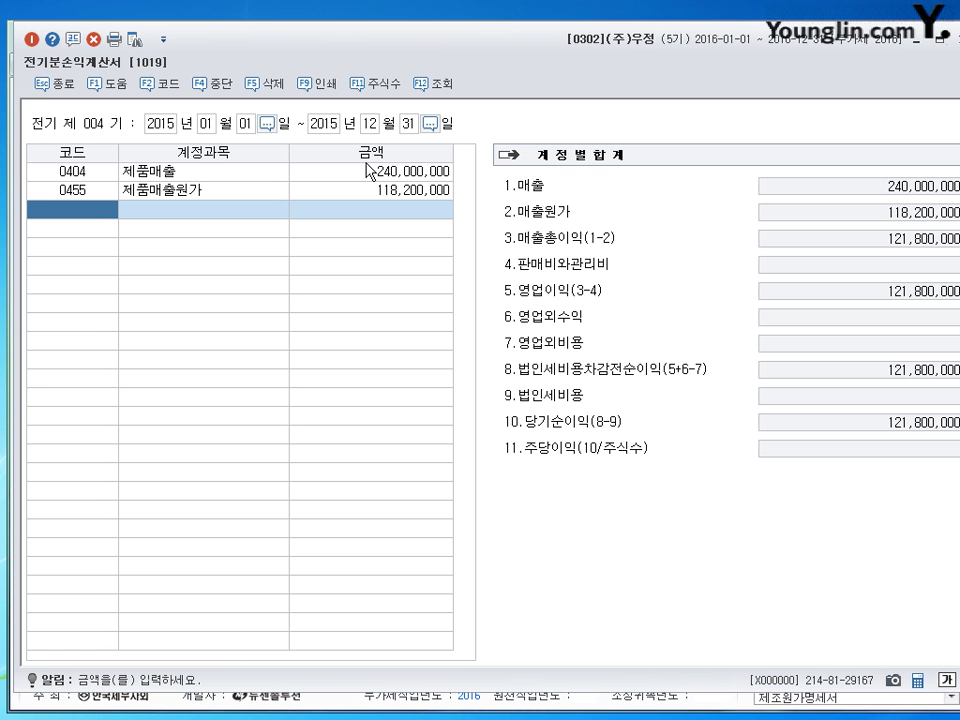
pyautogui.click(384, 190)
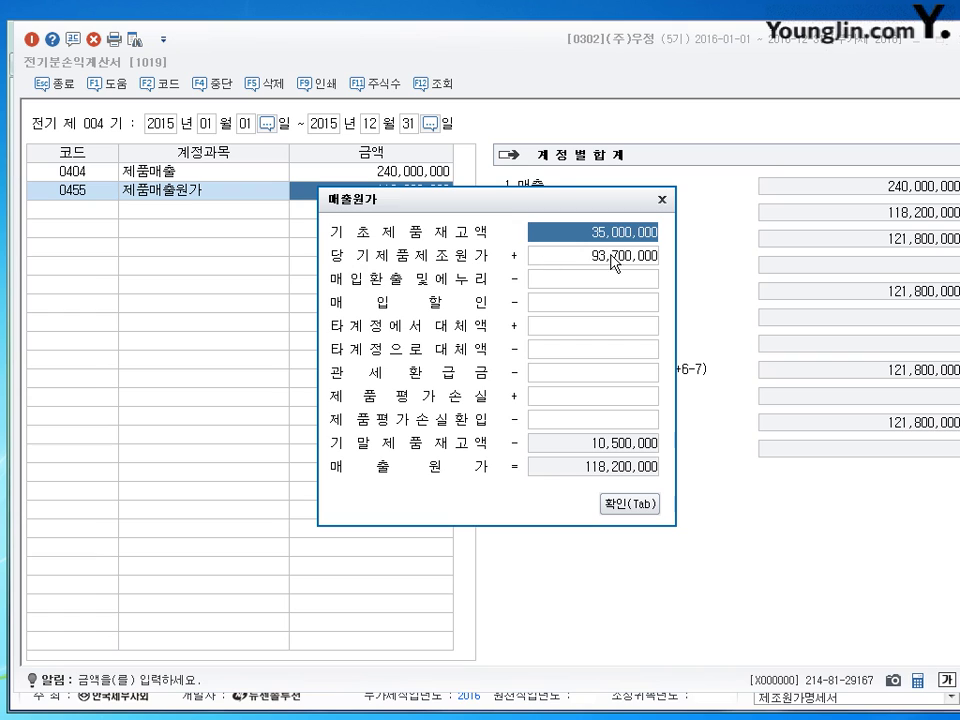
pyautogui.click(553, 257)
pyautogui.click(606, 231)
pyautogui.click(615, 254)
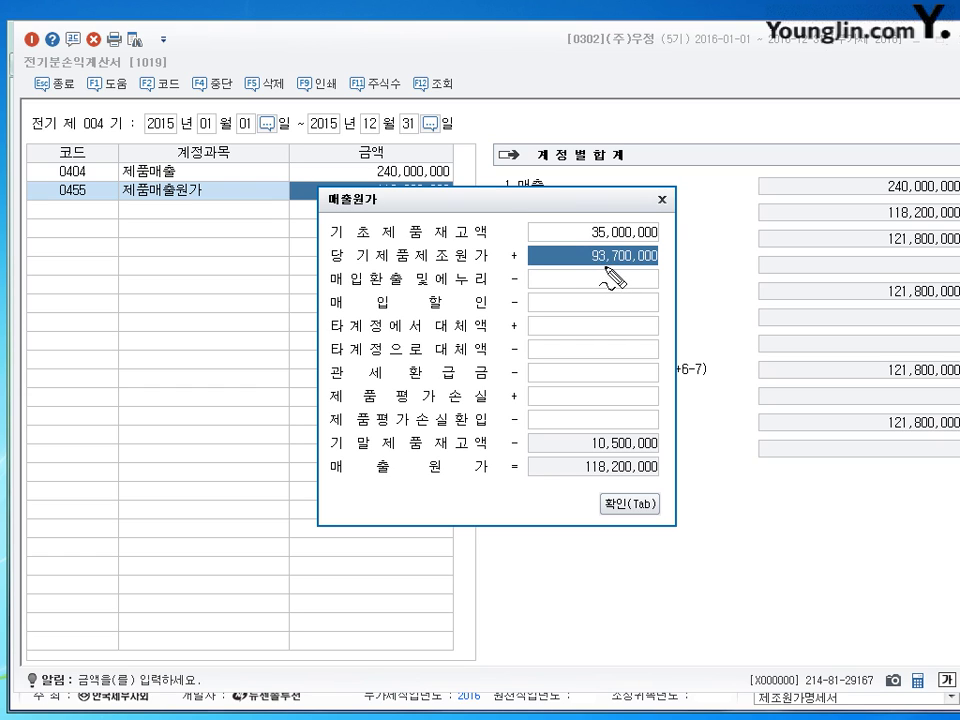
pyautogui.moveTo(561, 236)
pyautogui.mouseDown()
pyautogui.moveTo(615, 208)
pyautogui.moveTo(677, 253)
pyautogui.moveTo(617, 279)
pyautogui.mouseUp()
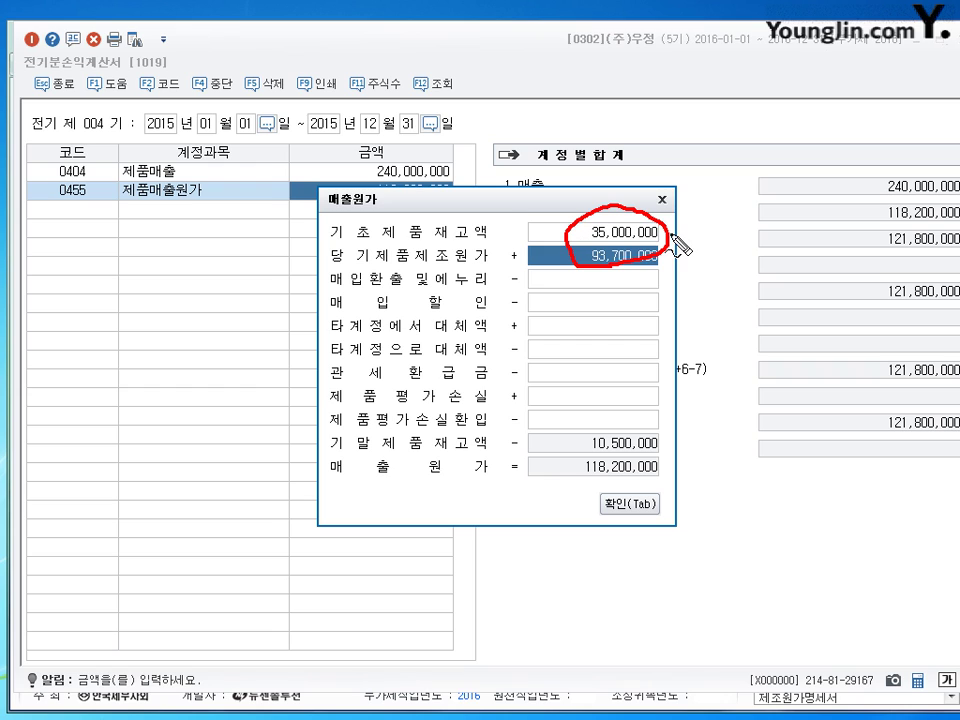
pyautogui.moveTo(678, 244)
pyautogui.mouseDown()
pyautogui.moveTo(748, 238)
pyautogui.moveTo(767, 257)
pyautogui.moveTo(795, 243)
pyautogui.moveTo(779, 256)
pyautogui.mouseUp()
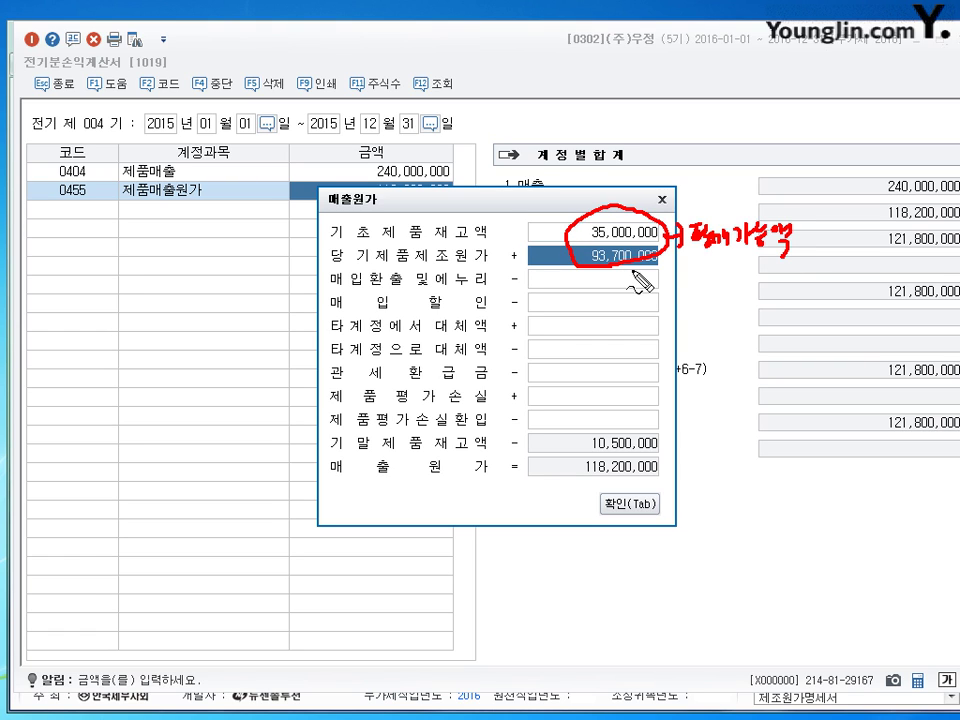
pyautogui.press('Escape')
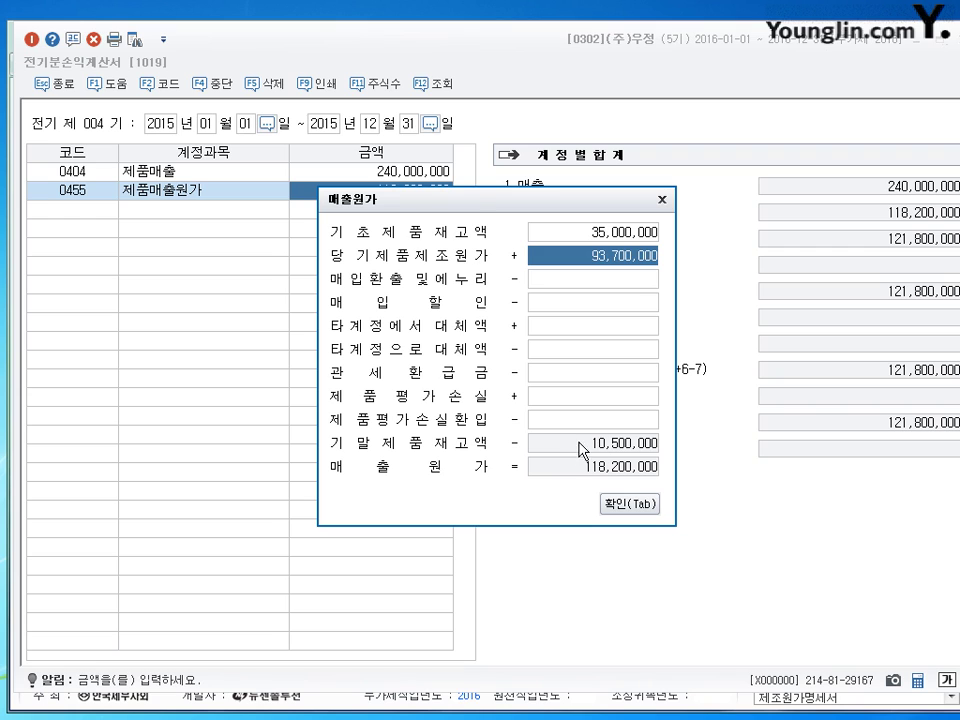
pyautogui.click(638, 503)
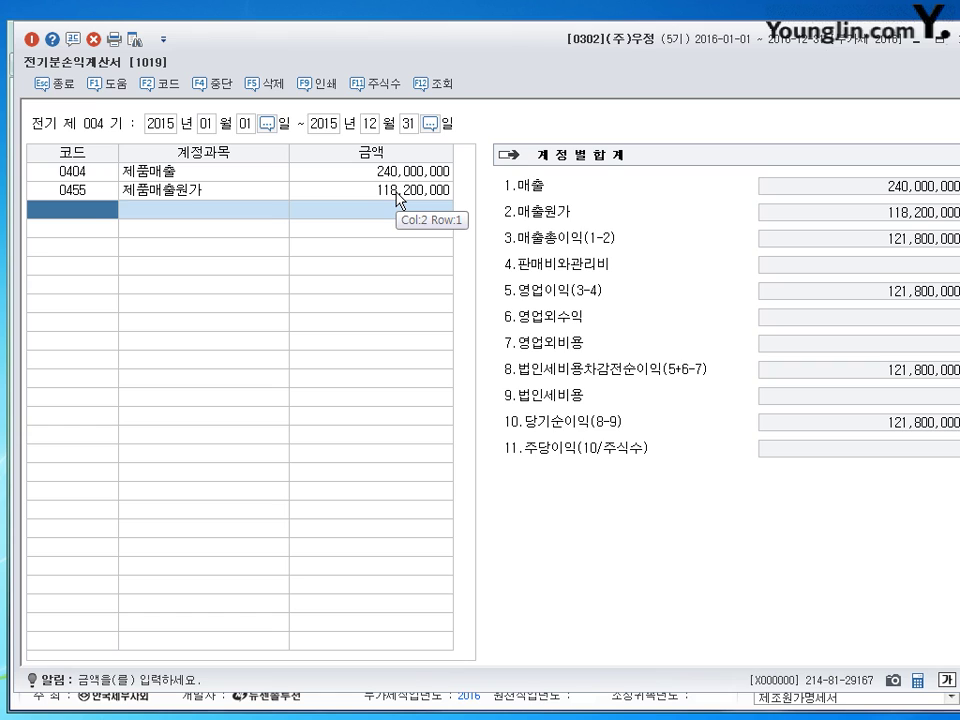
# Add the account 0801 급여 below 제품매출원가 with an amount of 77,000,000.
pyautogui.write('급여')
pyautogui.press('Return')
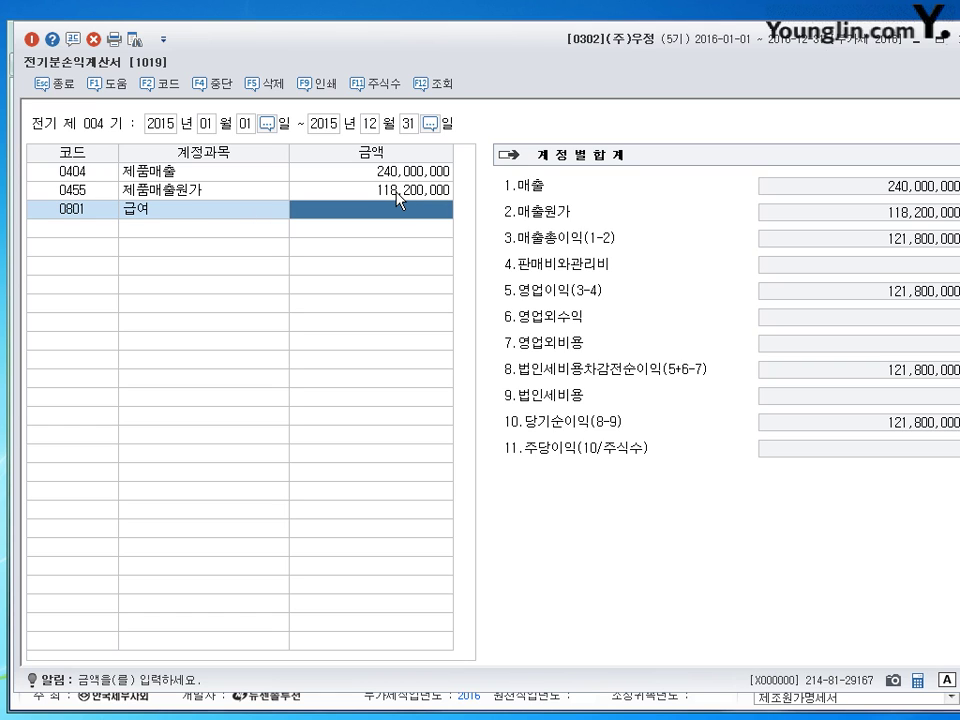
pyautogui.write('77000000')
pyautogui.press('Return')
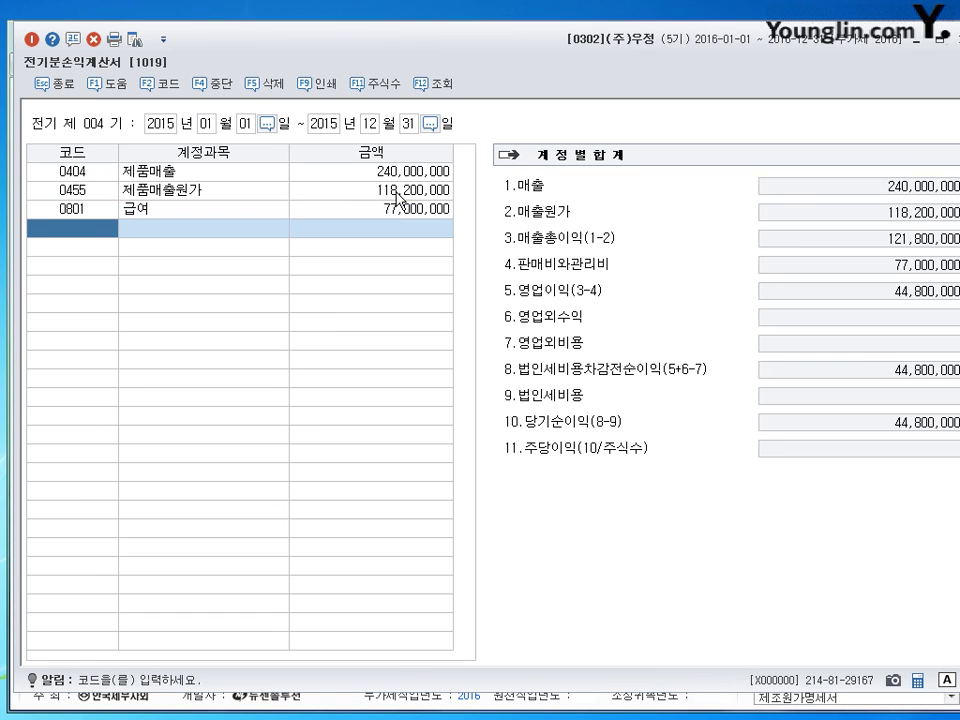
# Look up 복리 and add the account 0811 복리후생비 with an amount of 8,900,000.
pyautogui.write('보기')
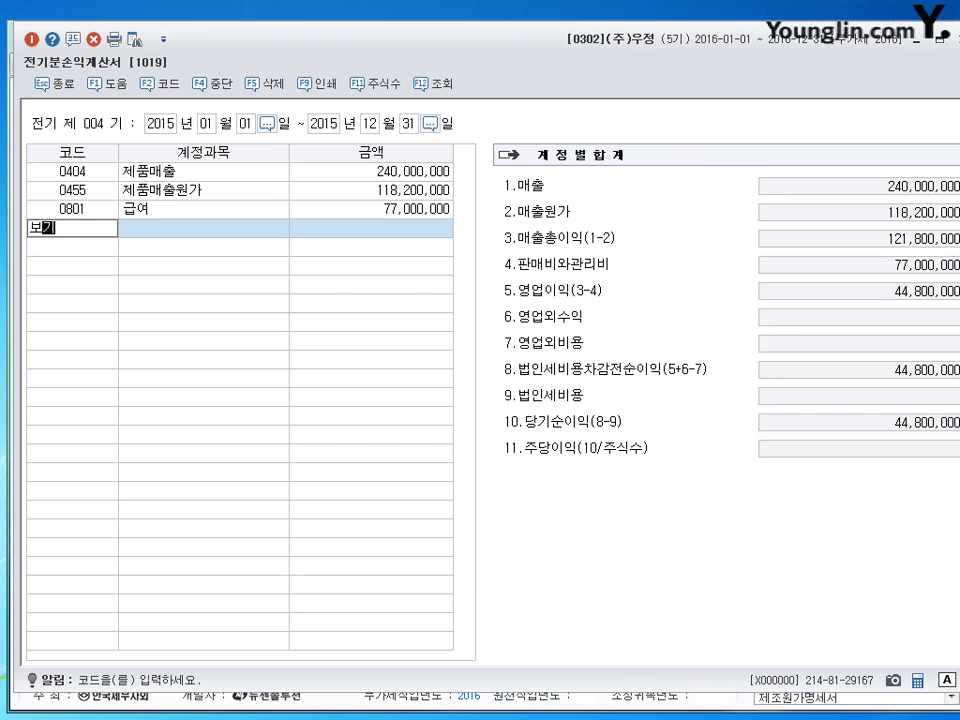
pyautogui.press('Return')
pyautogui.press('BackSpace')
pyautogui.press('BackSpace')
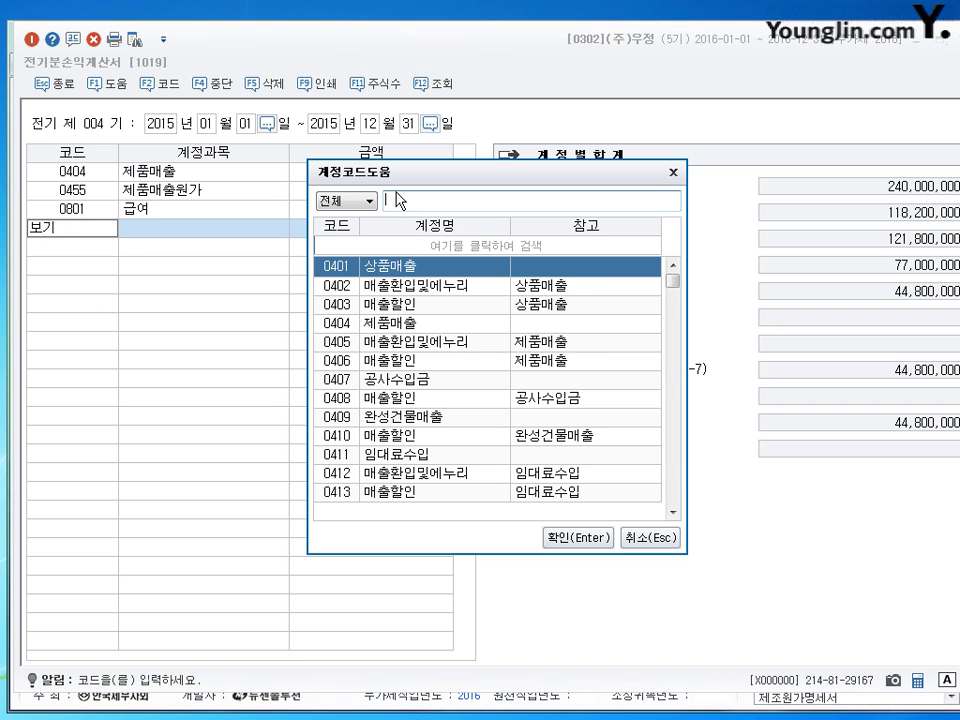
pyautogui.write('복리')
pyautogui.press('Return')
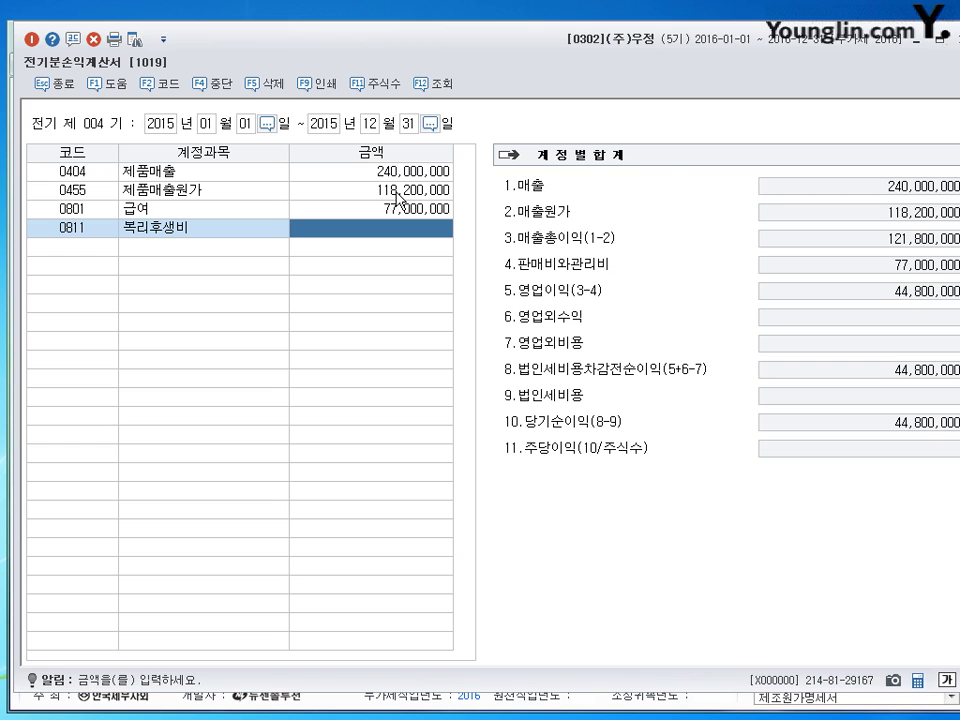
pyautogui.write('8900000')
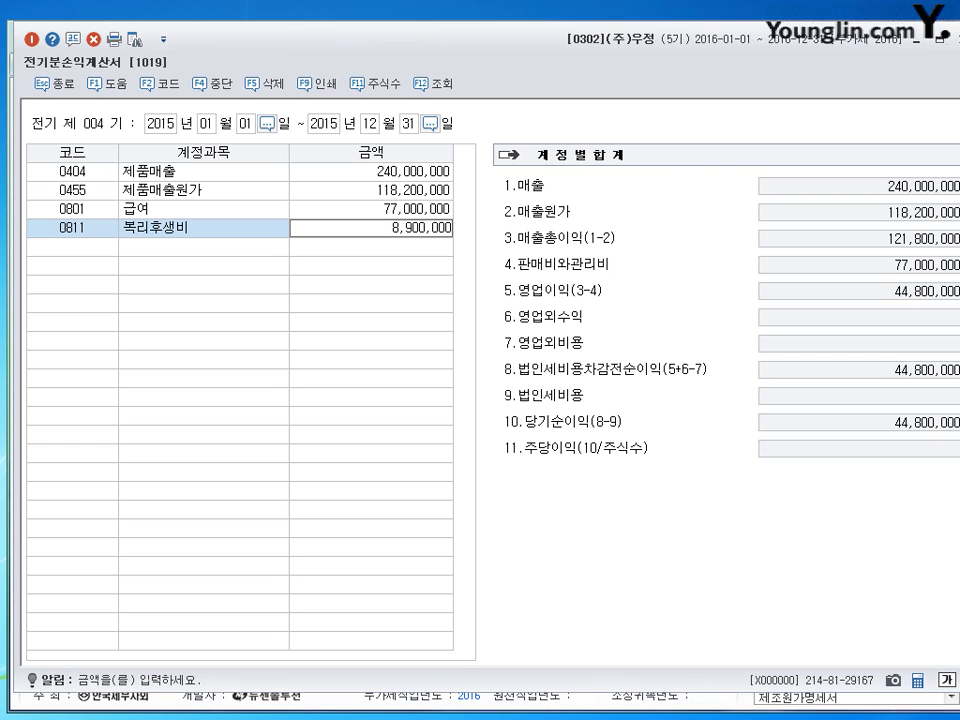
pyautogui.press('Return')
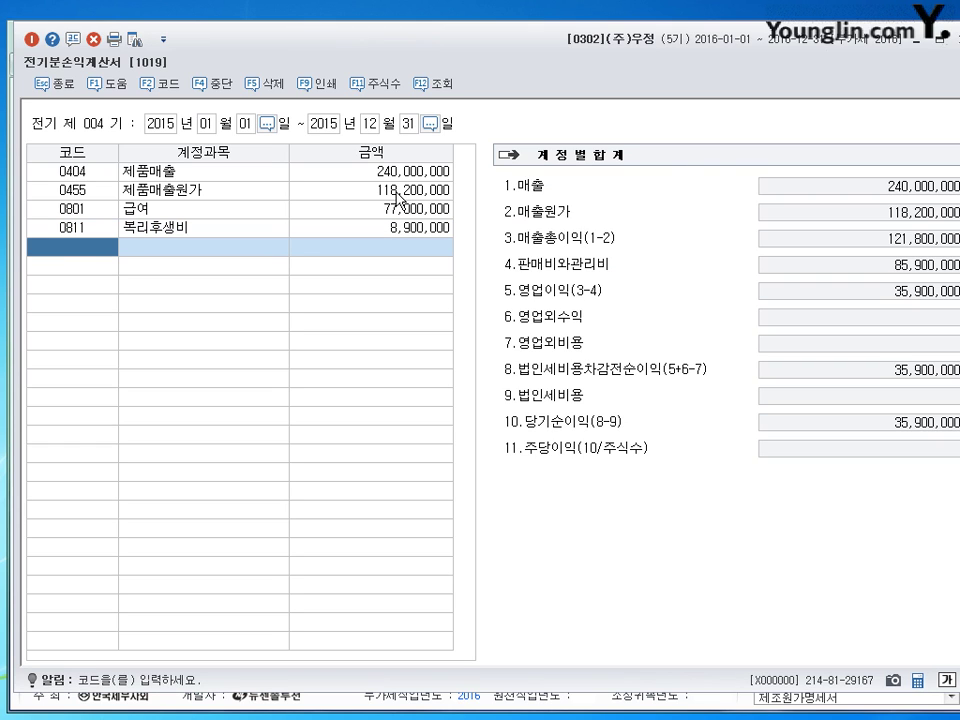
# Look up 통신 and add the account 0814 통신비 with an amount of 3,000,000.
pyautogui.write('통신')
pyautogui.press('Return')
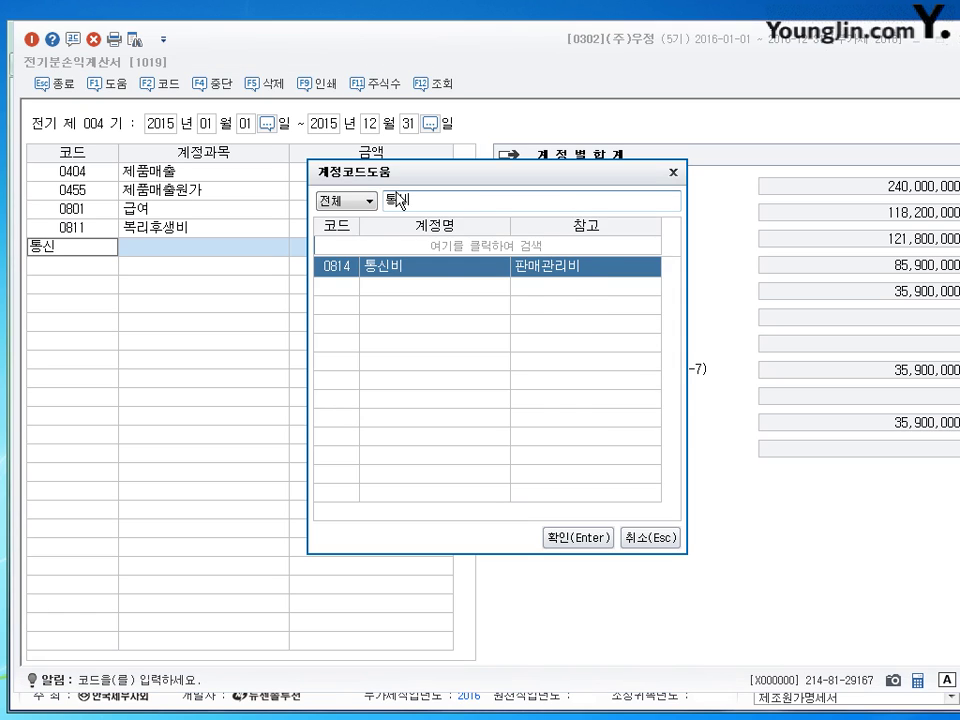
pyautogui.press('Return')
pyautogui.write('3000000')
pyautogui.press('Return')
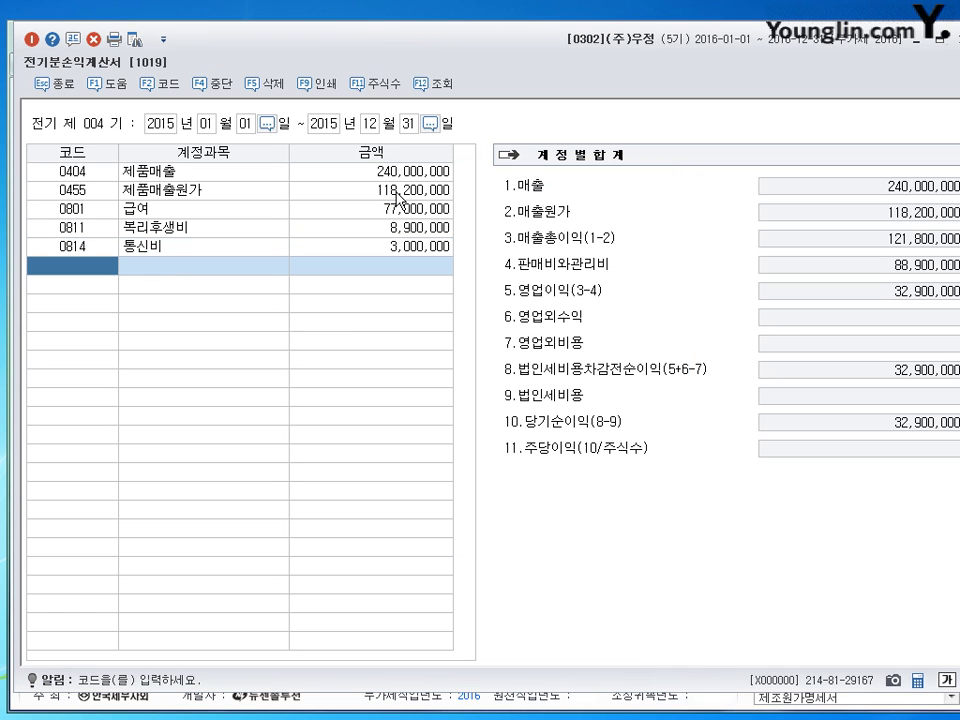
# Look up 수도 and add the account 0815 수도광열비 with an amount of 2,000,000.
pyautogui.write('수도')
pyautogui.press('Return')
pyautogui.press('Return')
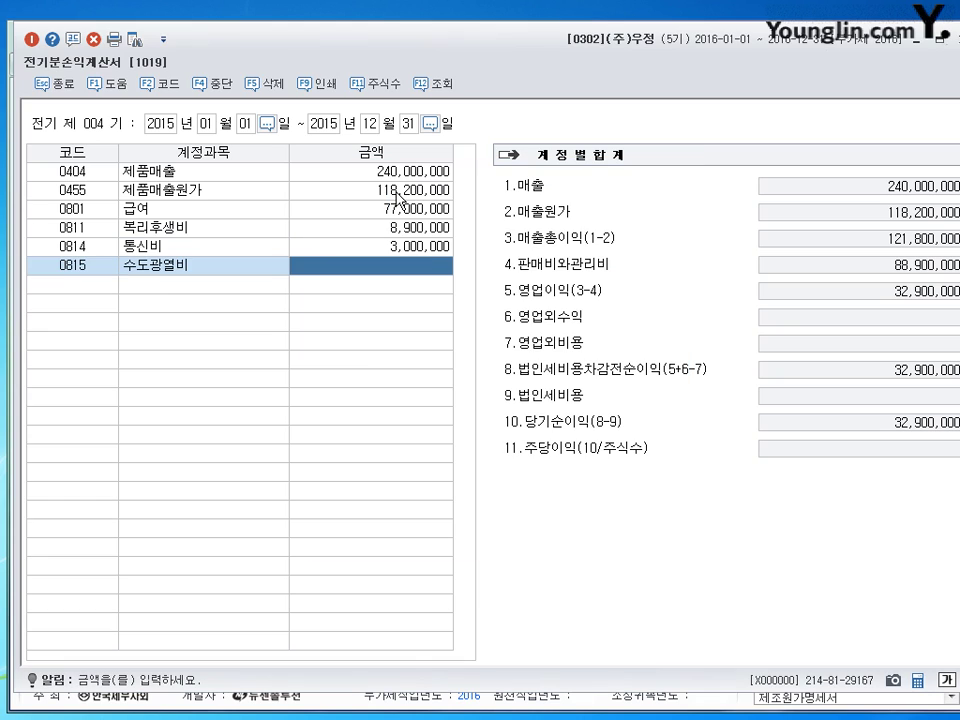
pyautogui.write('2000000')
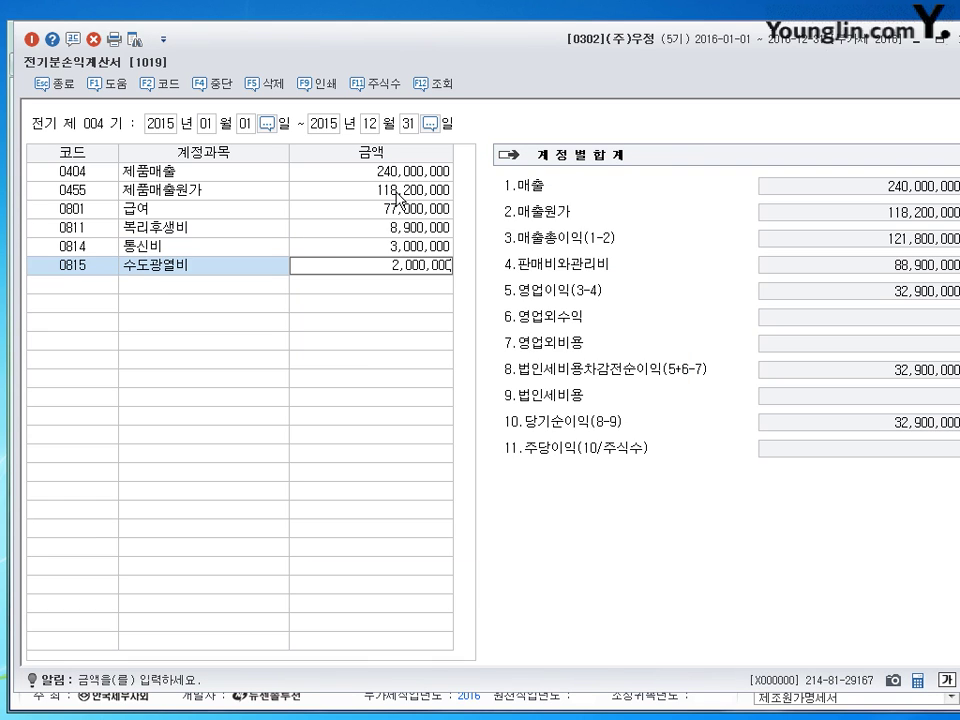
pyautogui.press('Return')
# Look up 세금 and add the account 0817 세금과공과 with an amount of 1,500,000.
pyautogui.write('세금')
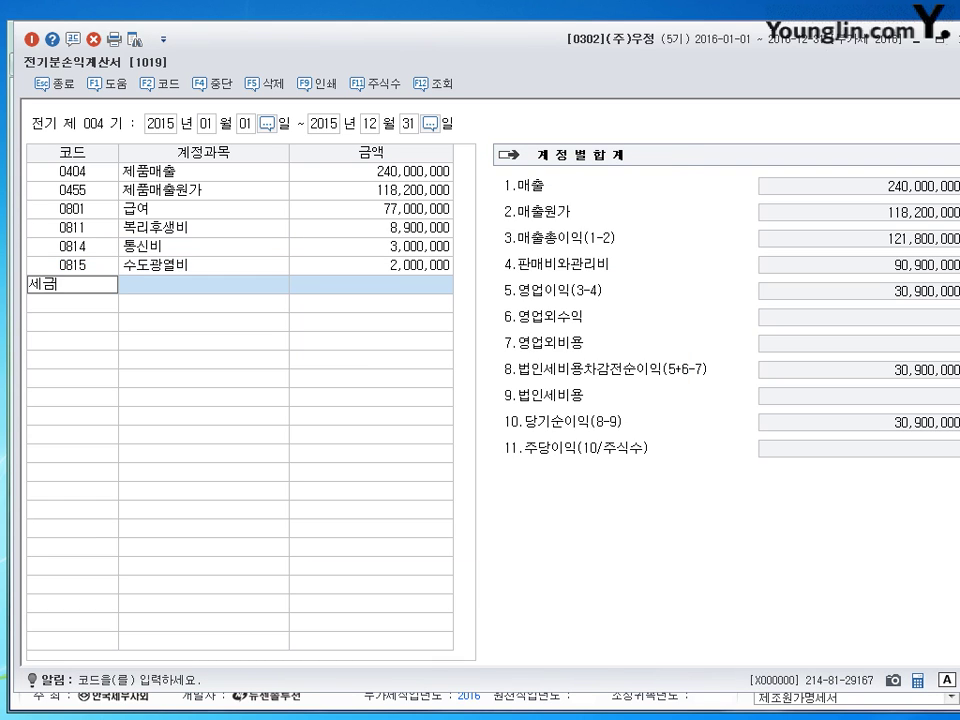
pyautogui.press('Return')
pyautogui.press('Return')
pyautogui.write('1500000')
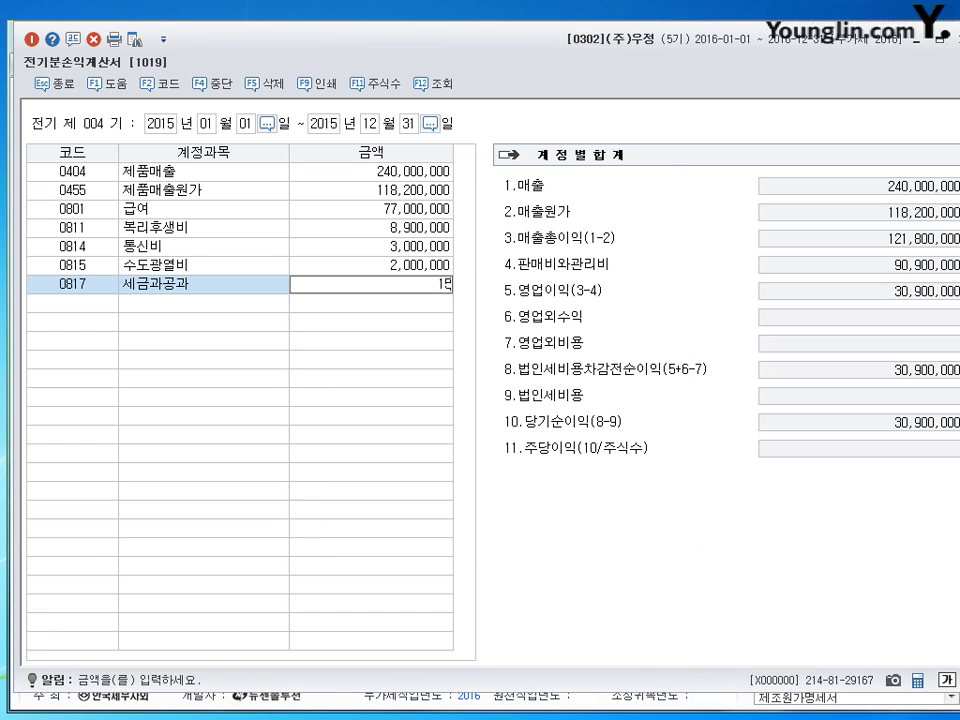
pyautogui.press('Return')
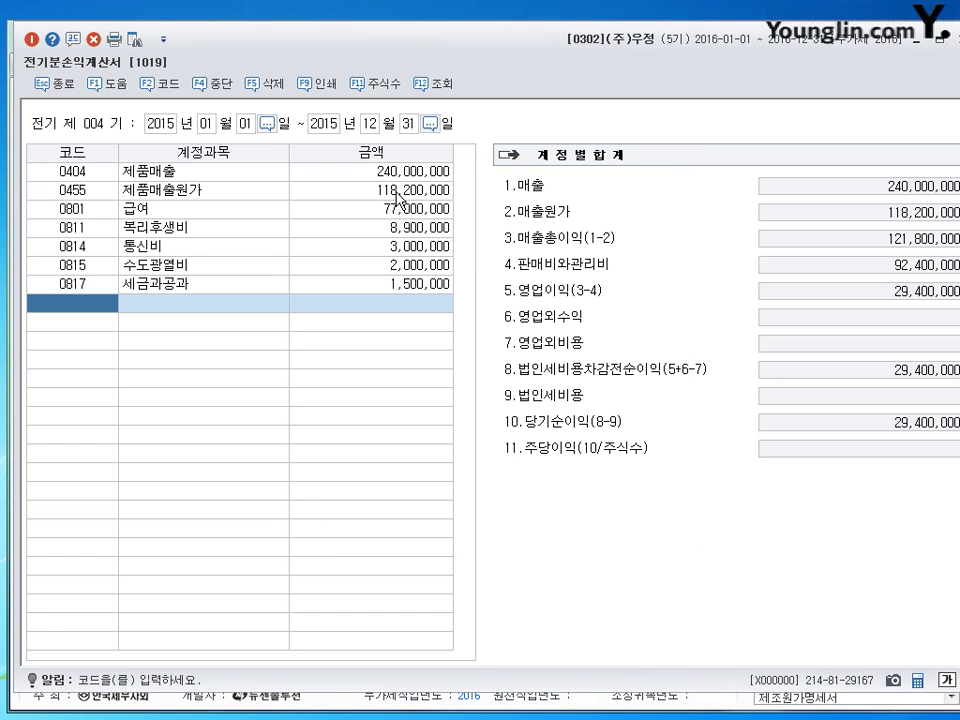
# Look up 감가 and add the account 0818 감가상각비 with an amount of 1,500,000.
pyautogui.write('감가')
pyautogui.press('Return')
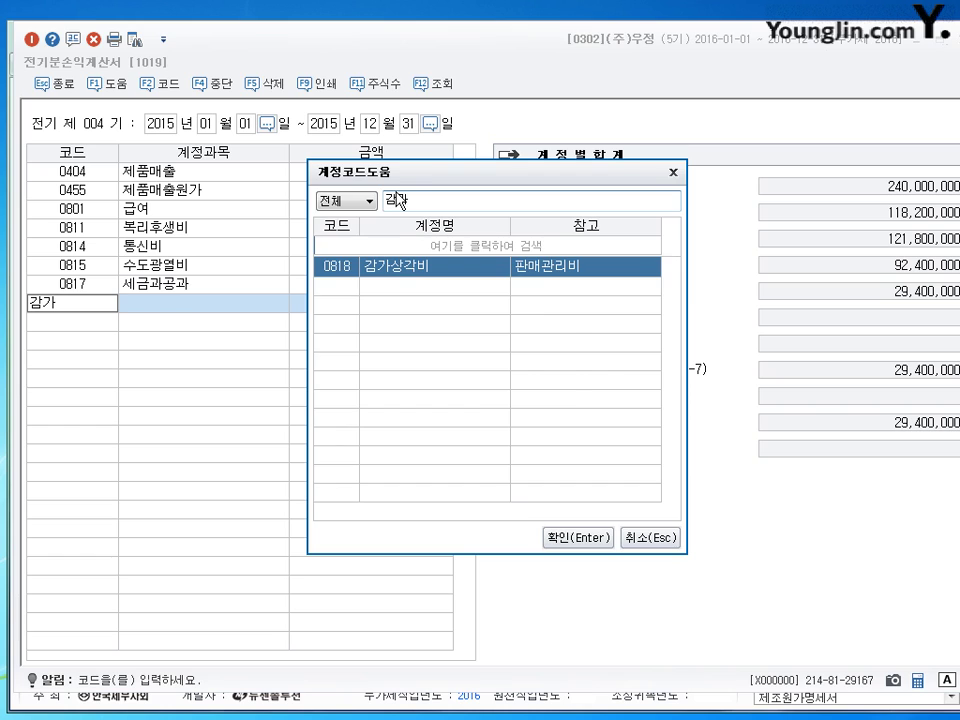
pyautogui.press('Return')
pyautogui.write('1500000')
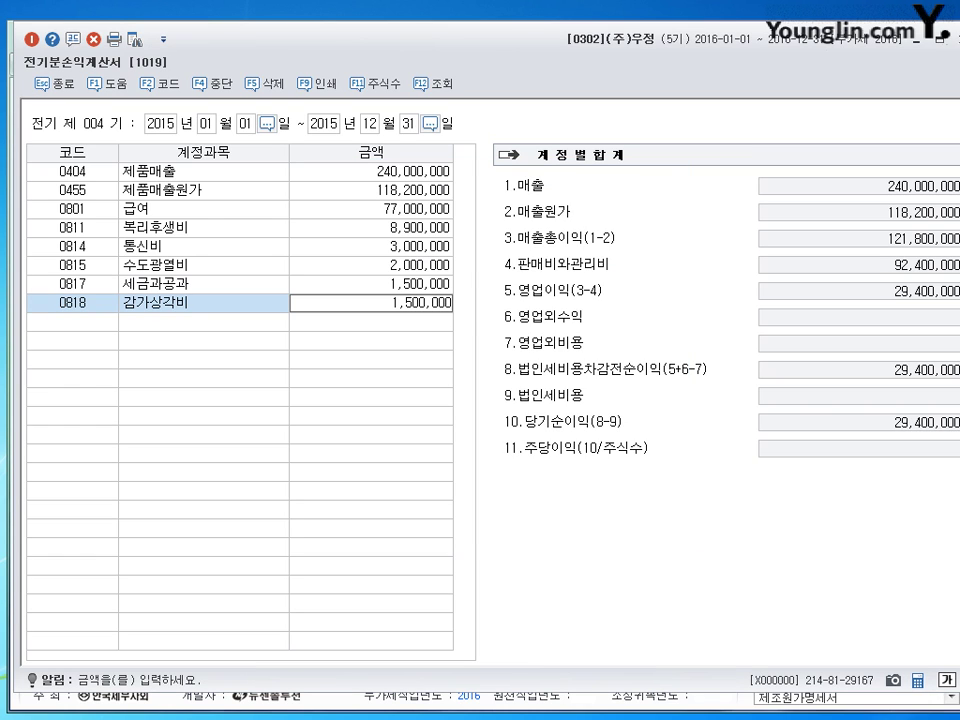
pyautogui.press('Return')
# Look up 임차 and add the account 0819 임차료 with an amount of 4,000,000.
pyautogui.write('임차')
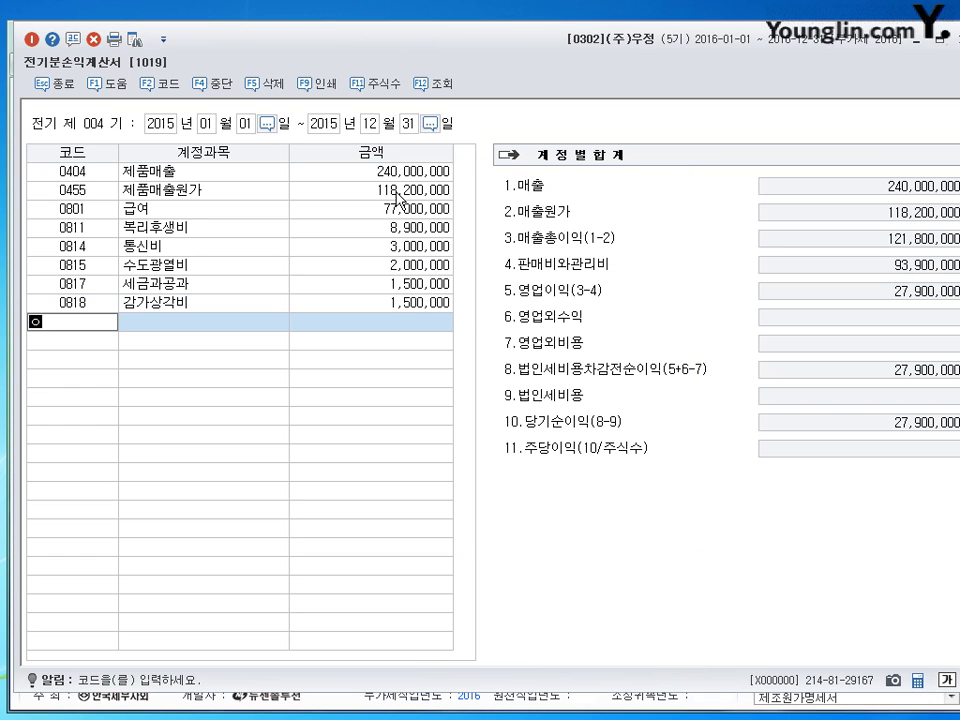
pyautogui.press('Return')
pyautogui.press('Return')
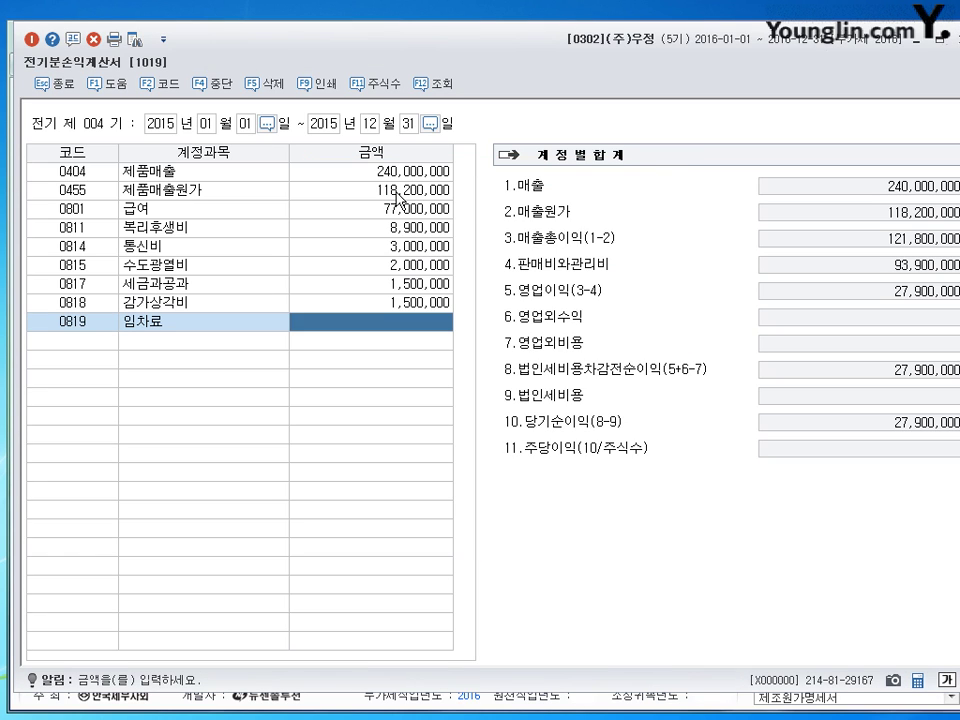
pyautogui.write('4000000')
pyautogui.press('Return')
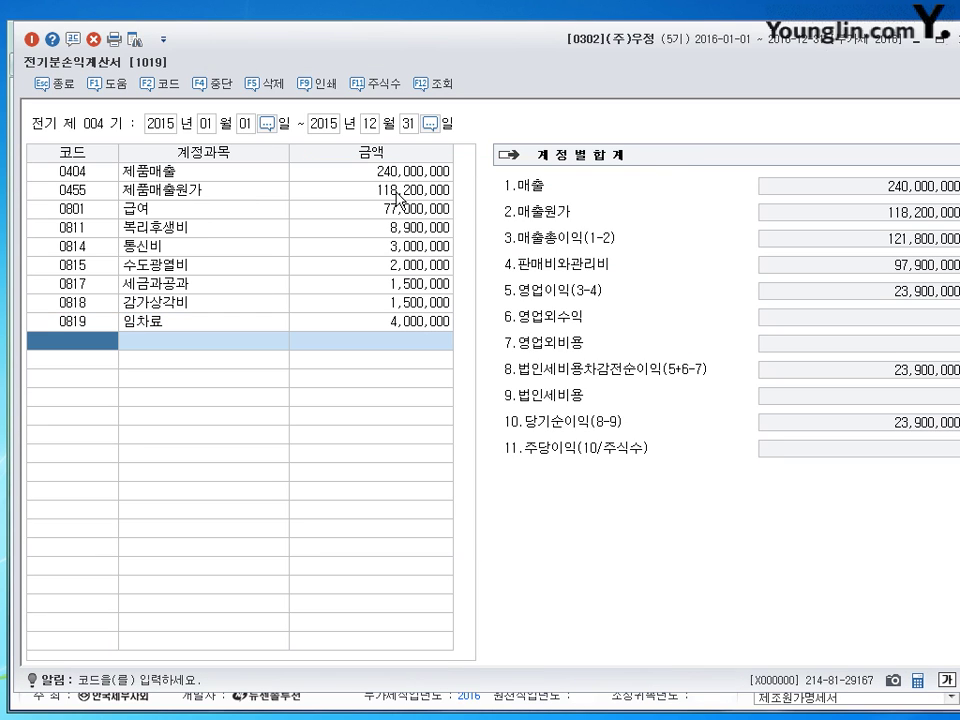
# Look up 수선 and add the account 0820 수선비 with an amount of 700,000.
pyautogui.write('수선')
pyautogui.press('Return')
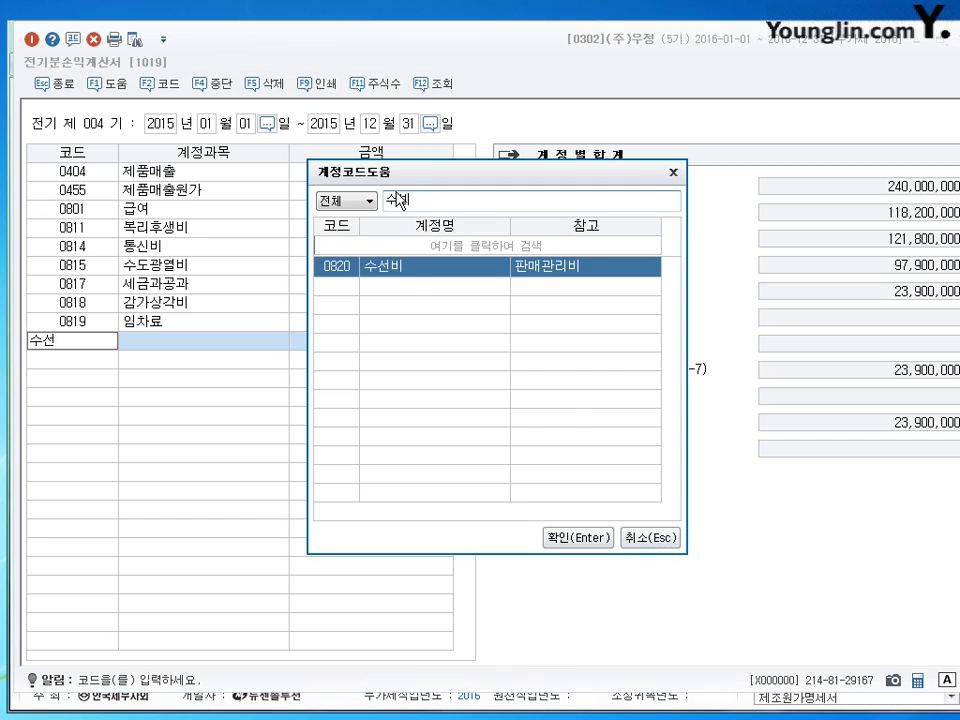
pyautogui.press('Return')
pyautogui.write('700000')
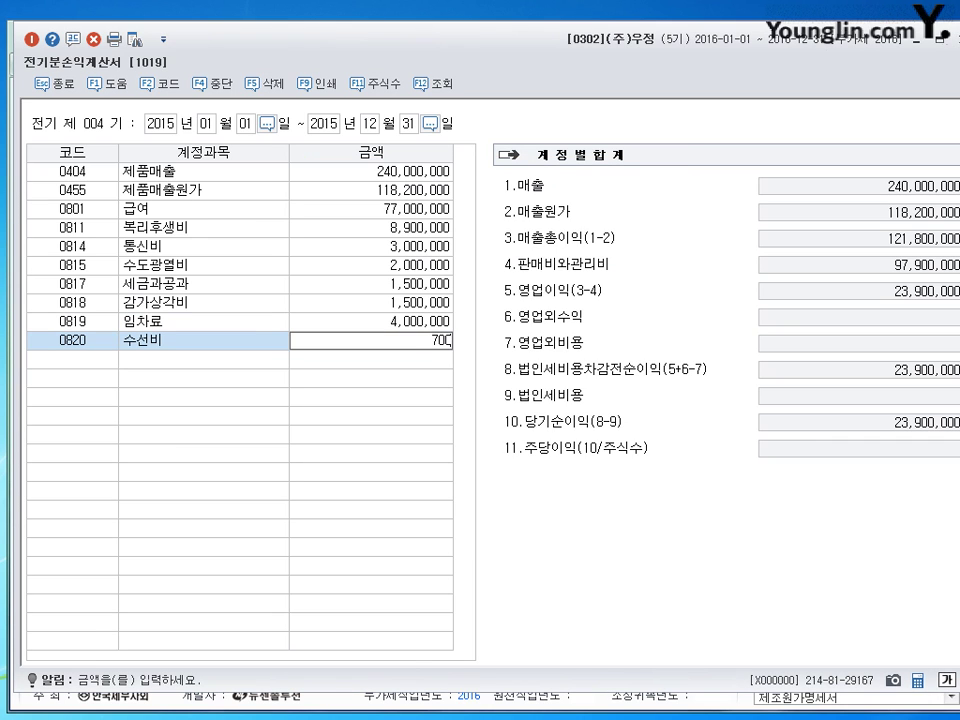
pyautogui.press('Return')
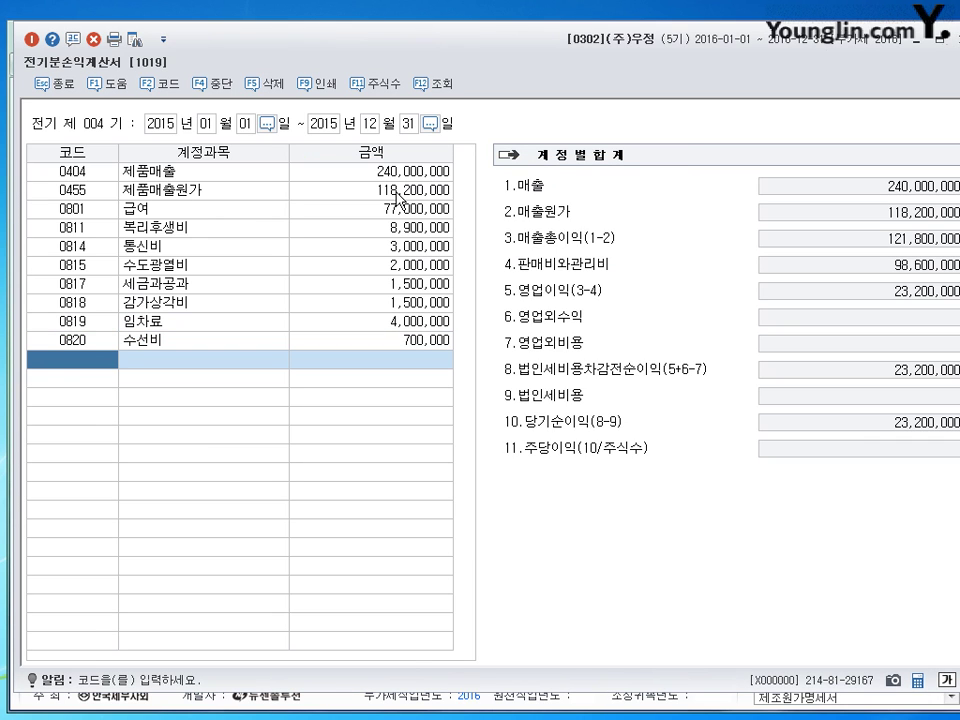
# Look up 차량 and add the account 0822 차량유지비 with an amount of 500,000.
pyautogui.write('차량')
pyautogui.press('Return')
pyautogui.press('Return')
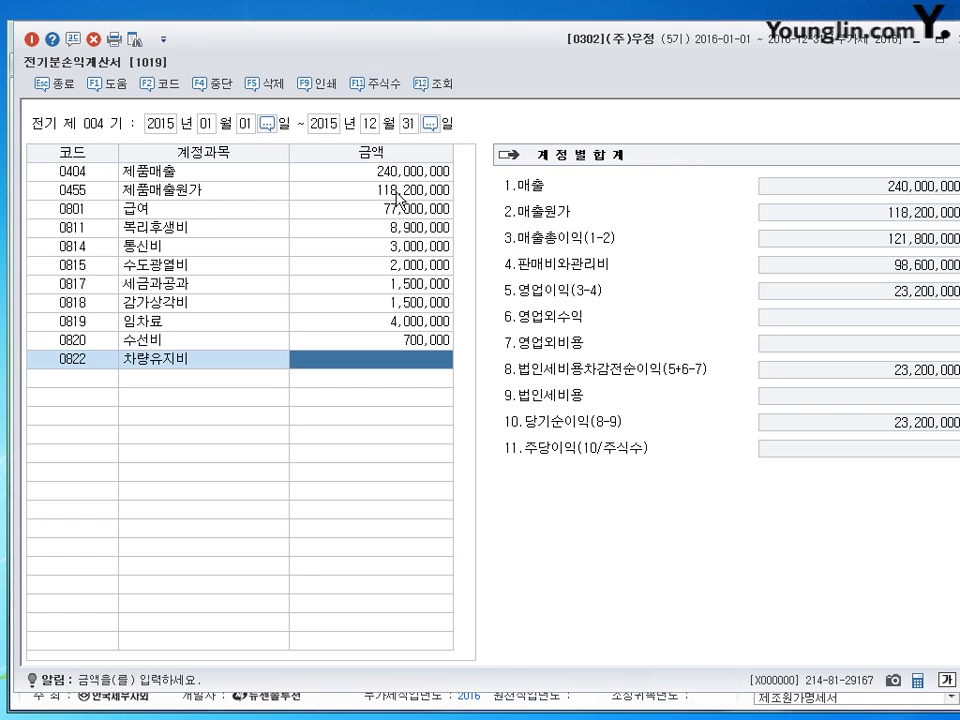
pyautogui.write('500000')
pyautogui.press('Return')
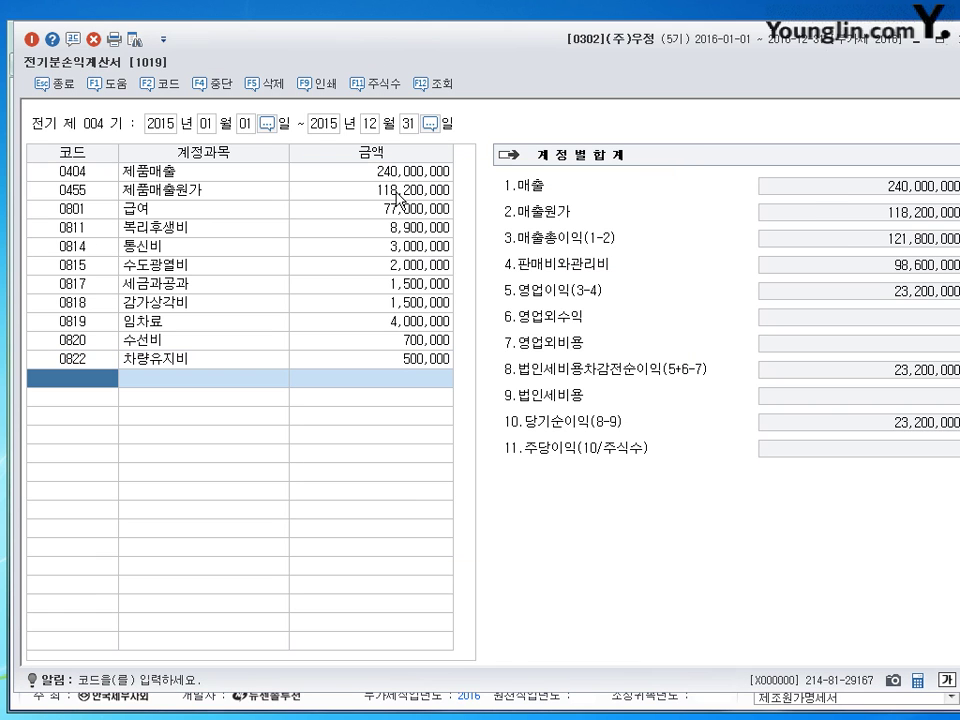
# Look up 운반 and add the account 0824 운반비 with an amount of 1,000,000.
pyautogui.write('운반')
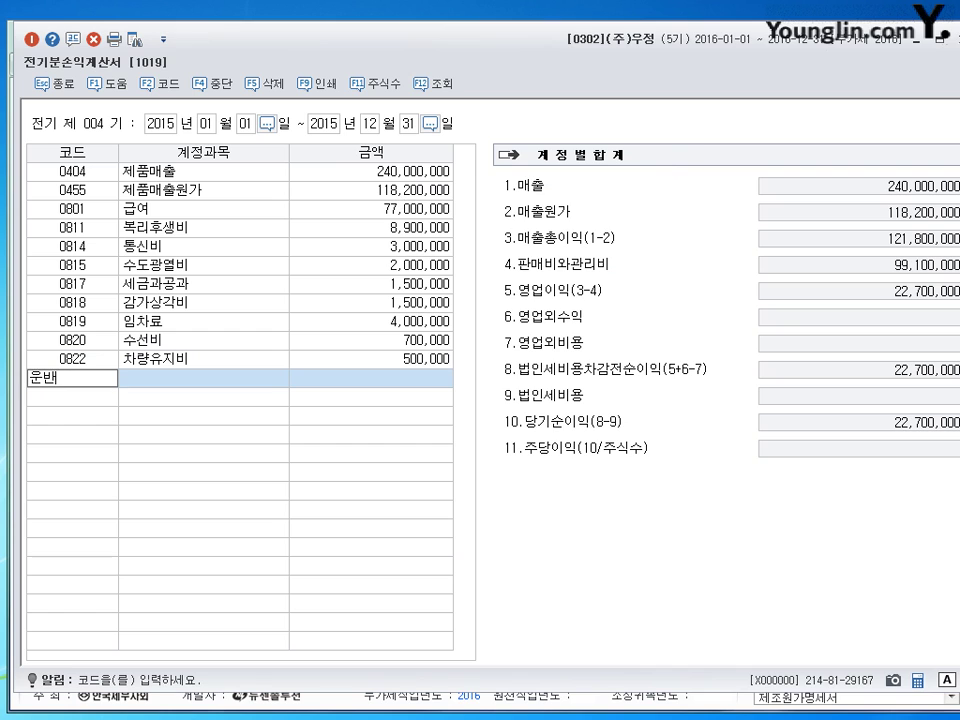
pyautogui.press('Return')
pyautogui.press('Return')
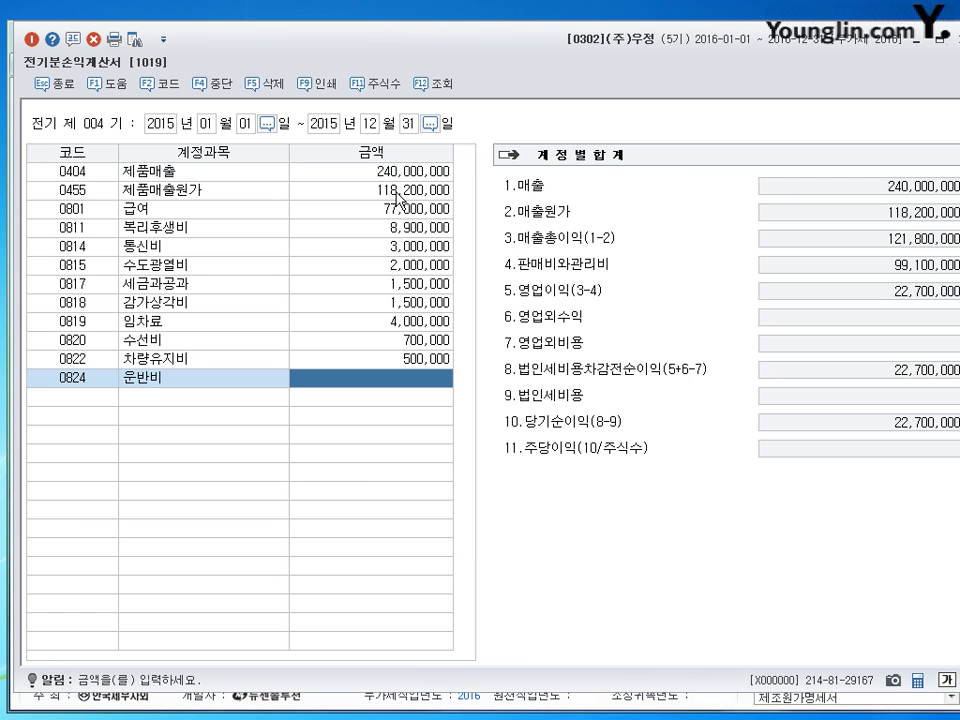
pyautogui.write('1000000')
pyautogui.press('Return')
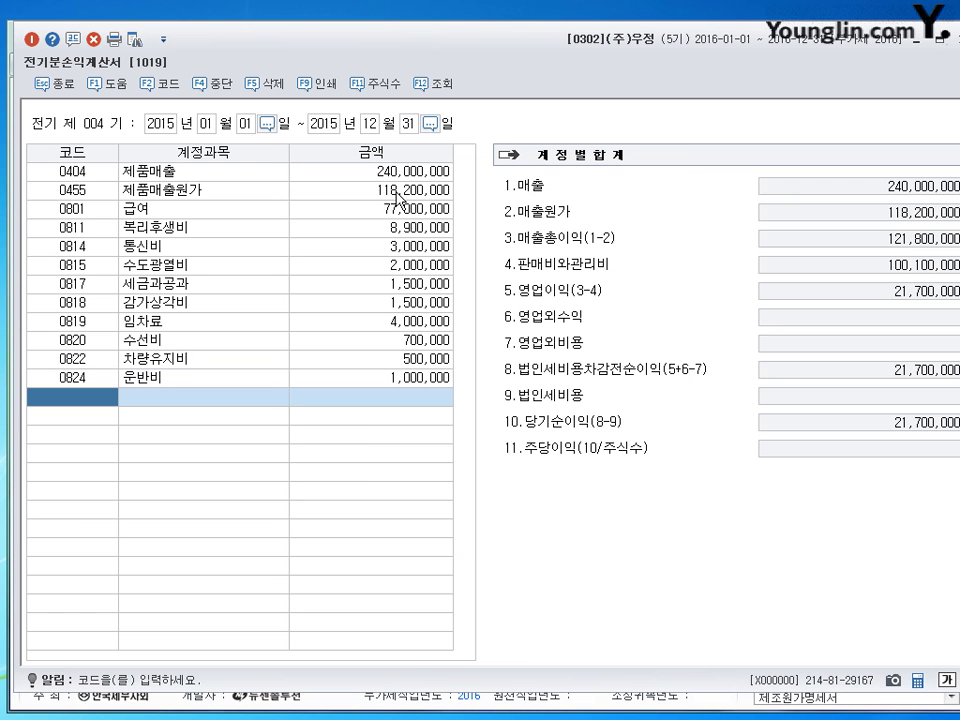
# Look up 도서 and add the account 0826 도서인쇄비 with an amount of 900,000.
pyautogui.write('도서')
pyautogui.press('Return')
pyautogui.press('Return')
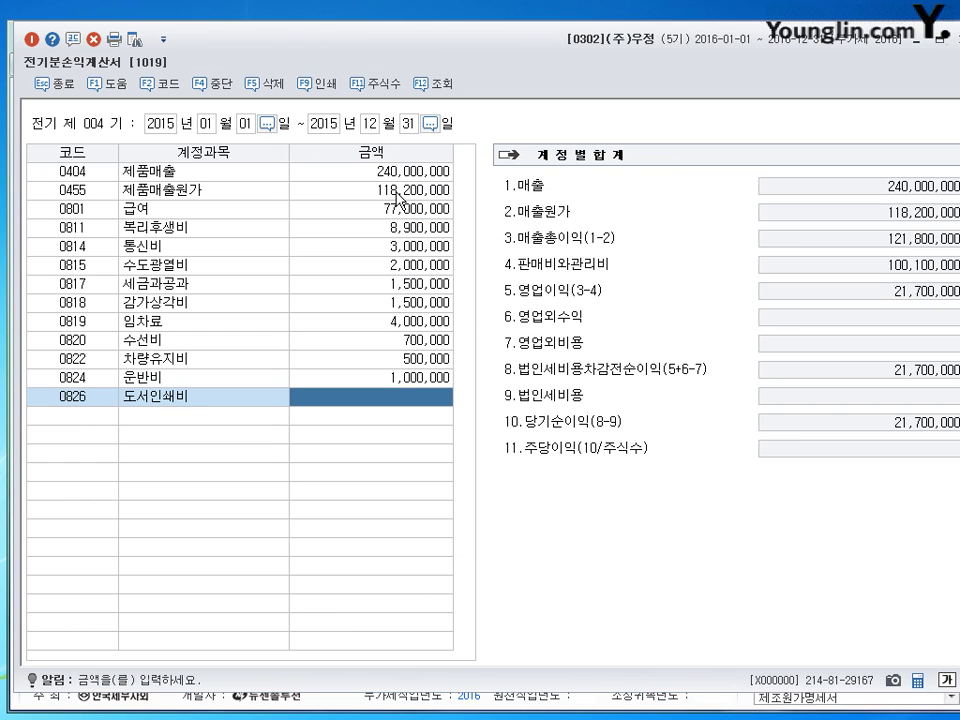
pyautogui.write('9000000')
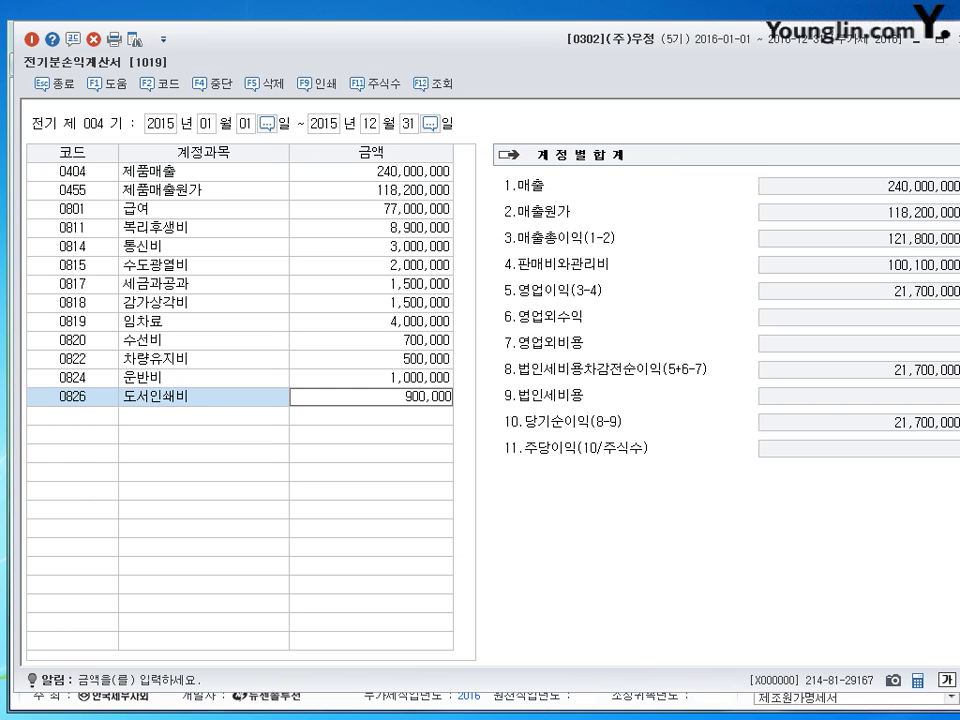
pyautogui.press('Return')
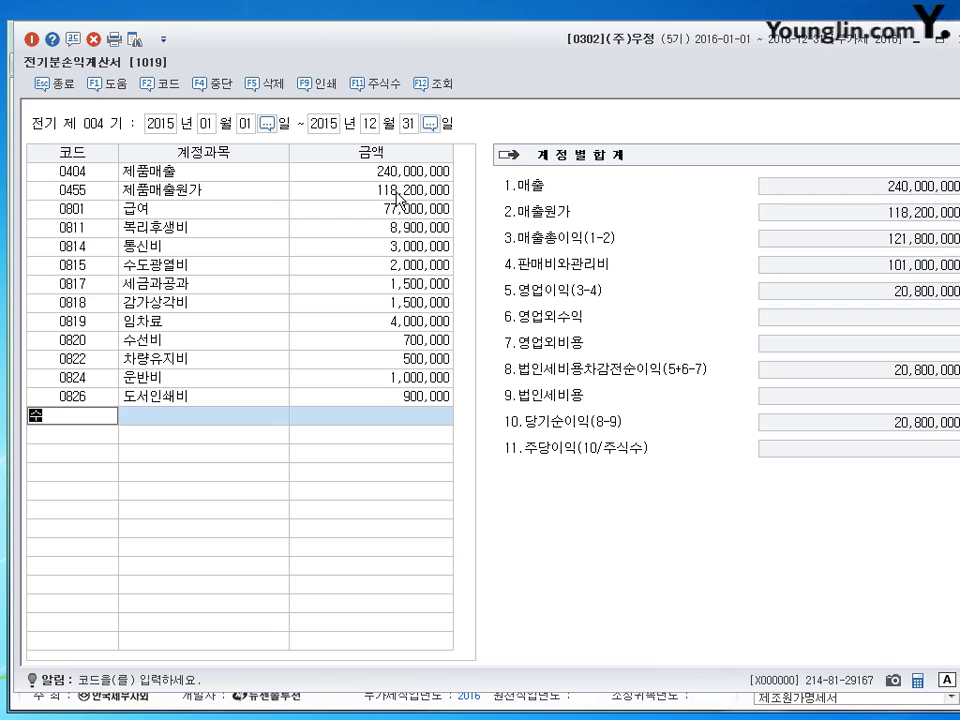
# Look up 수수료 and add the selling and administrative account 0831 수수료비용 with an amount of 1,000,000.
pyautogui.write('수수ㅎ')
pyautogui.press('BackSpace')
pyautogui.write('료')
pyautogui.press('Return')
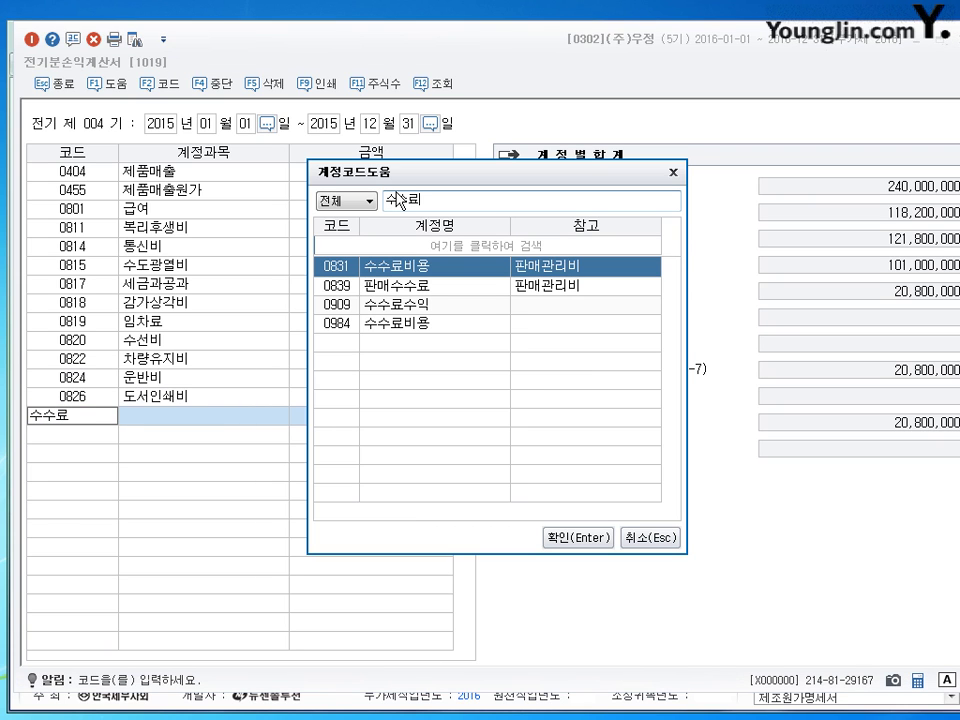
pyautogui.press('Return')
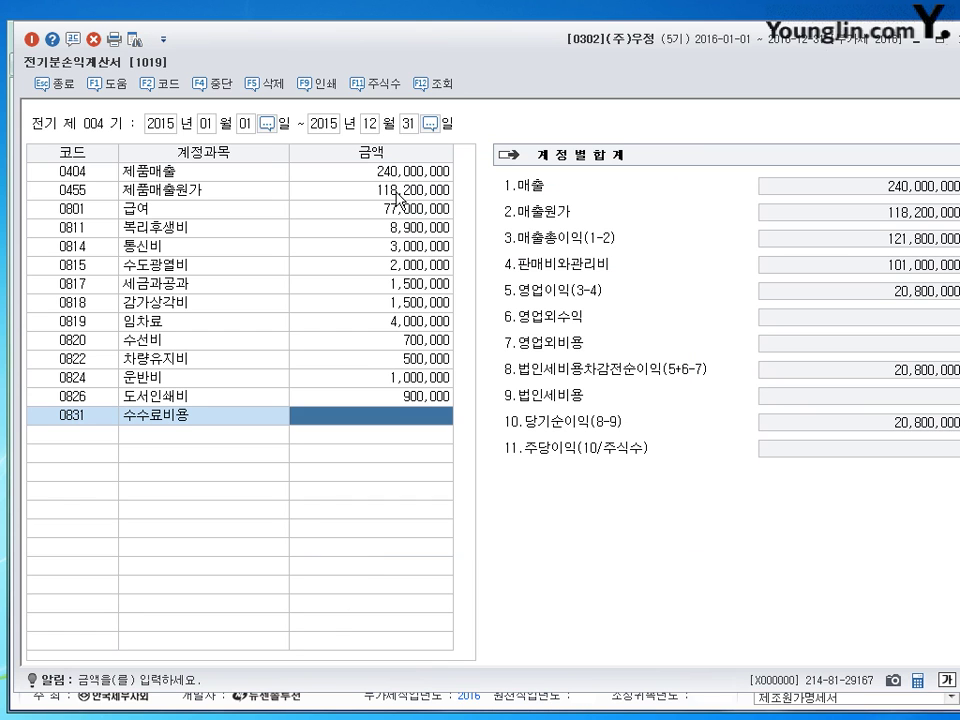
pyautogui.write('1000000')
pyautogui.press('Return')
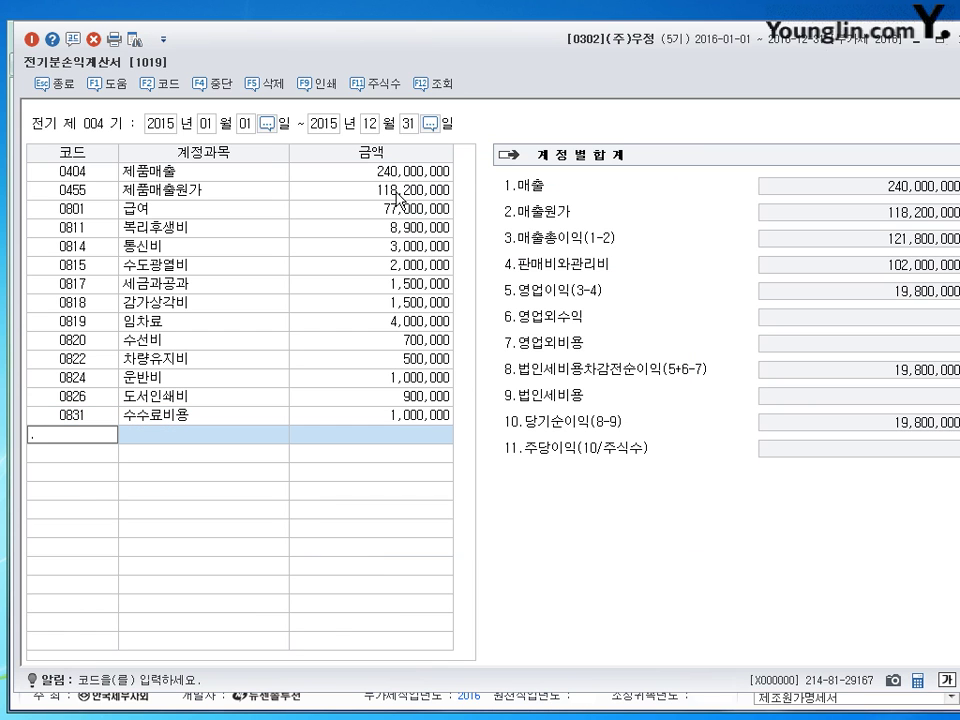
# Look up 잡비 and add the account 0848 잡비 with an amount of 500,000.
pyautogui.write('자ㅂ비')
pyautogui.press('Return')
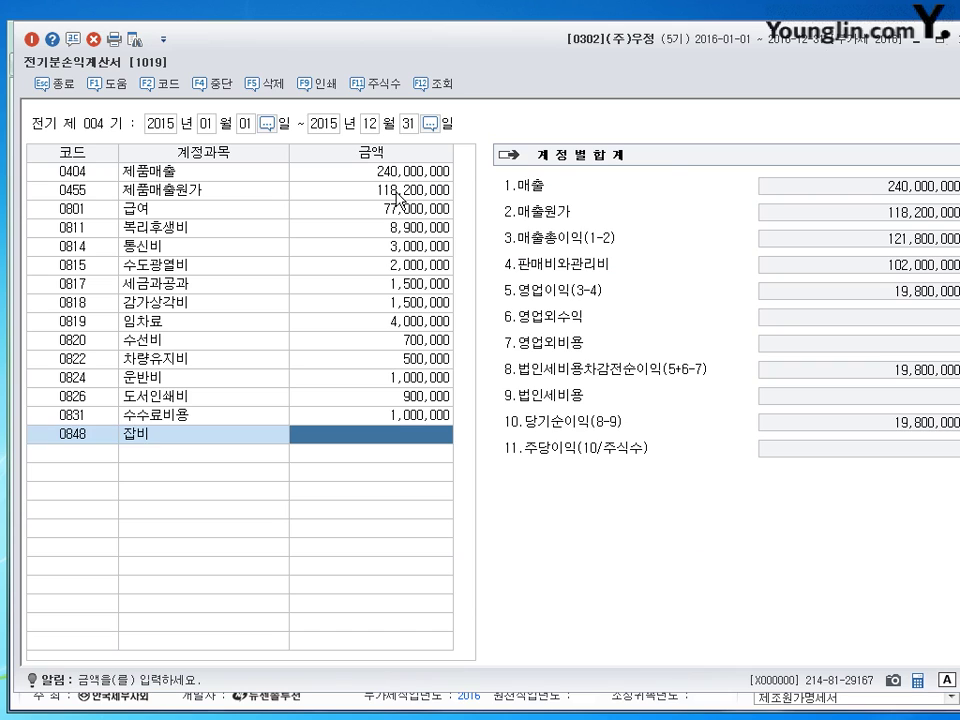
pyautogui.write('5000000')
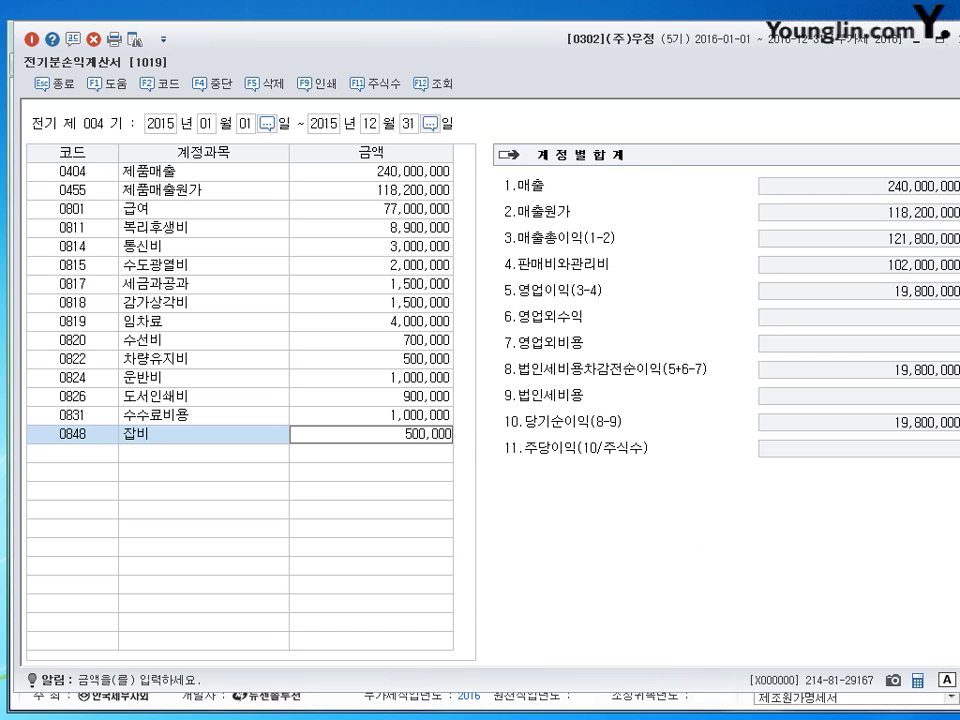
pyautogui.press('Return')
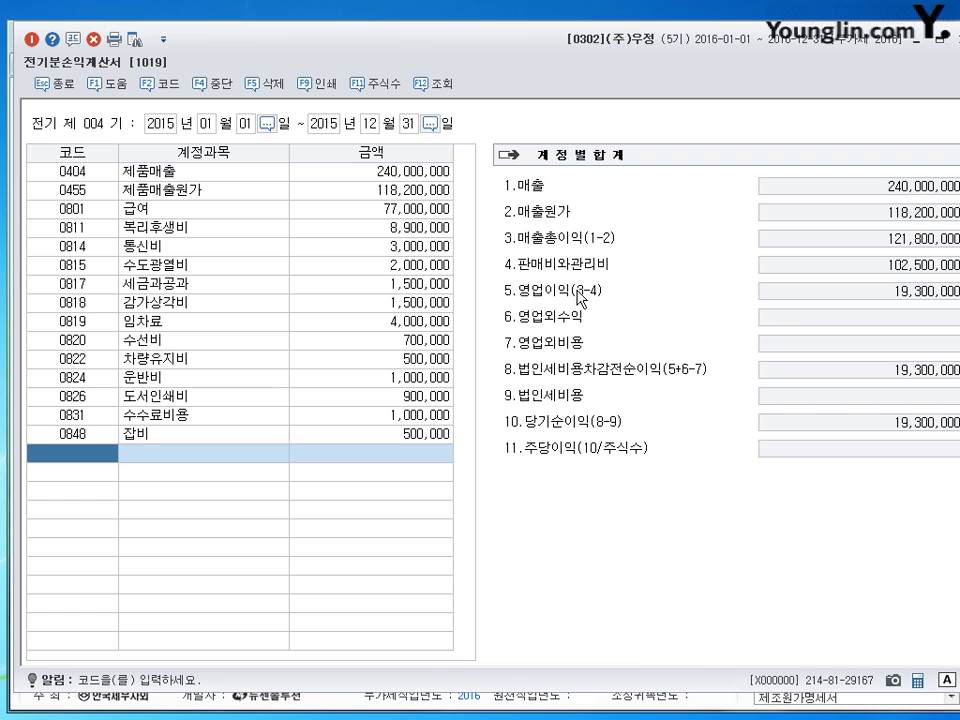
# Look up 이자수 and add the non-operating income account 0901 이자수익 with an amount of 500,000.
pyautogui.write('이자수')
pyautogui.press('Return')
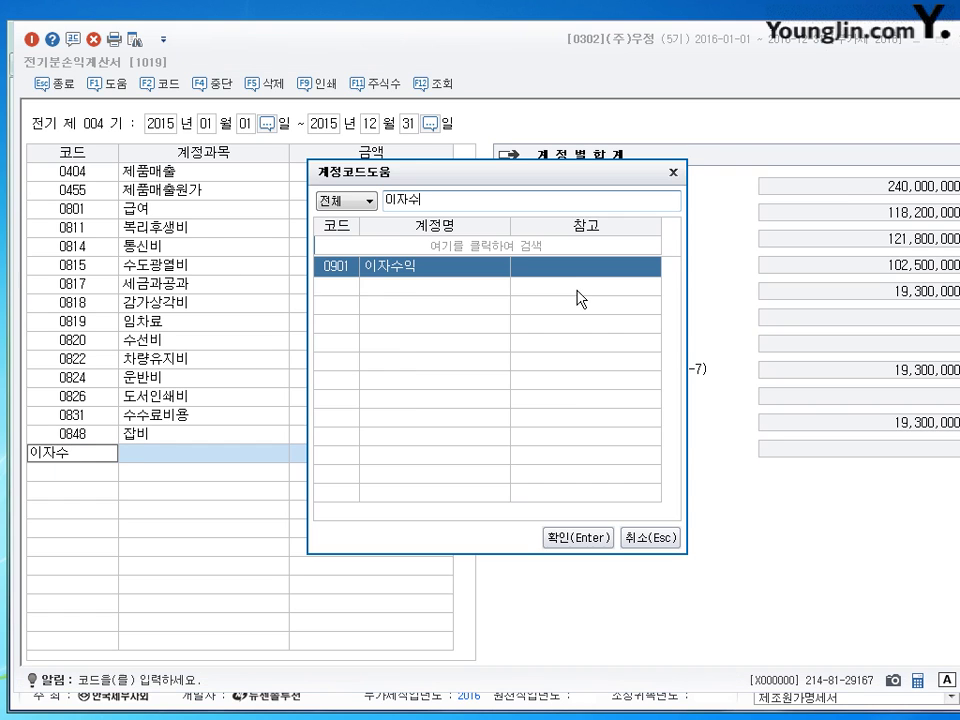
pyautogui.press('Return')
pyautogui.write('5000000')
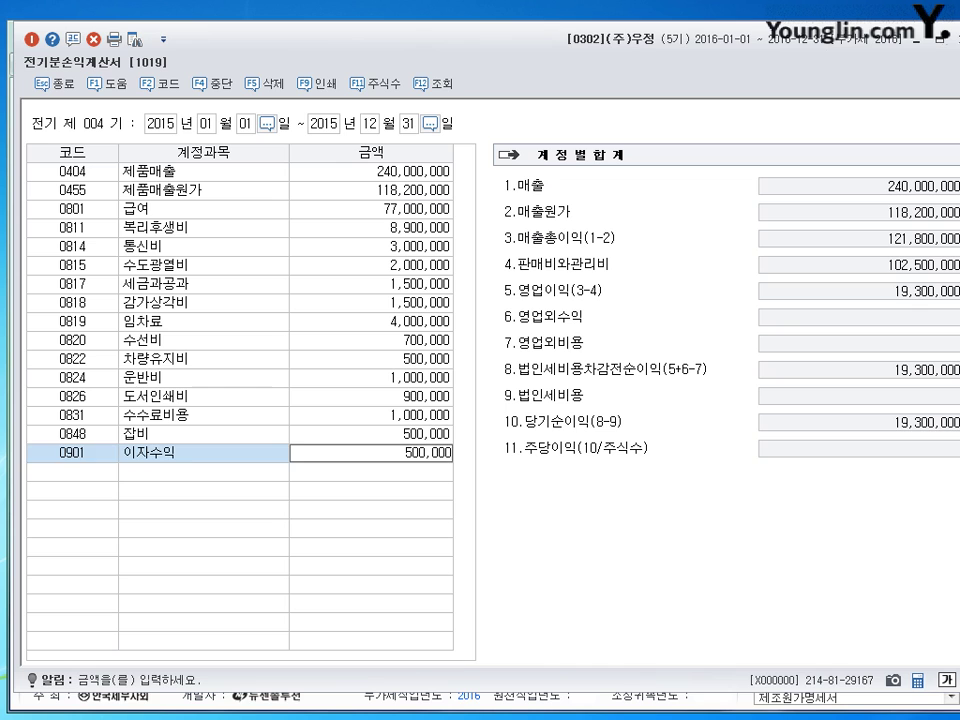
pyautogui.press('Return')
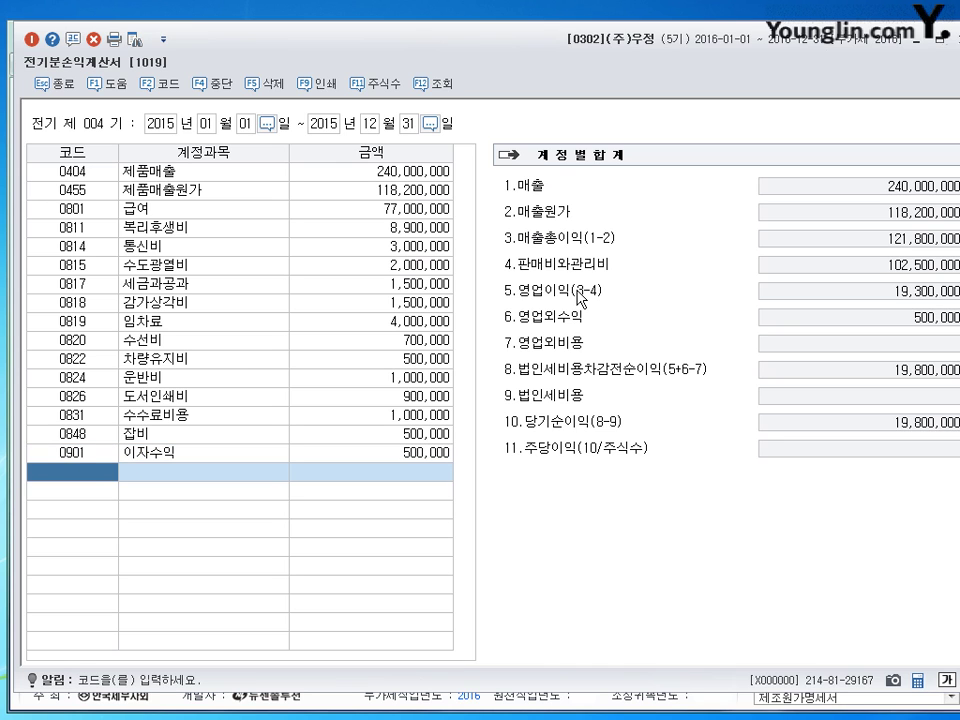
# Look up 이자, choose the account 0951 이자비용 and give it an amount of 5,000,000.
pyautogui.write('이자')
pyautogui.press('Return')
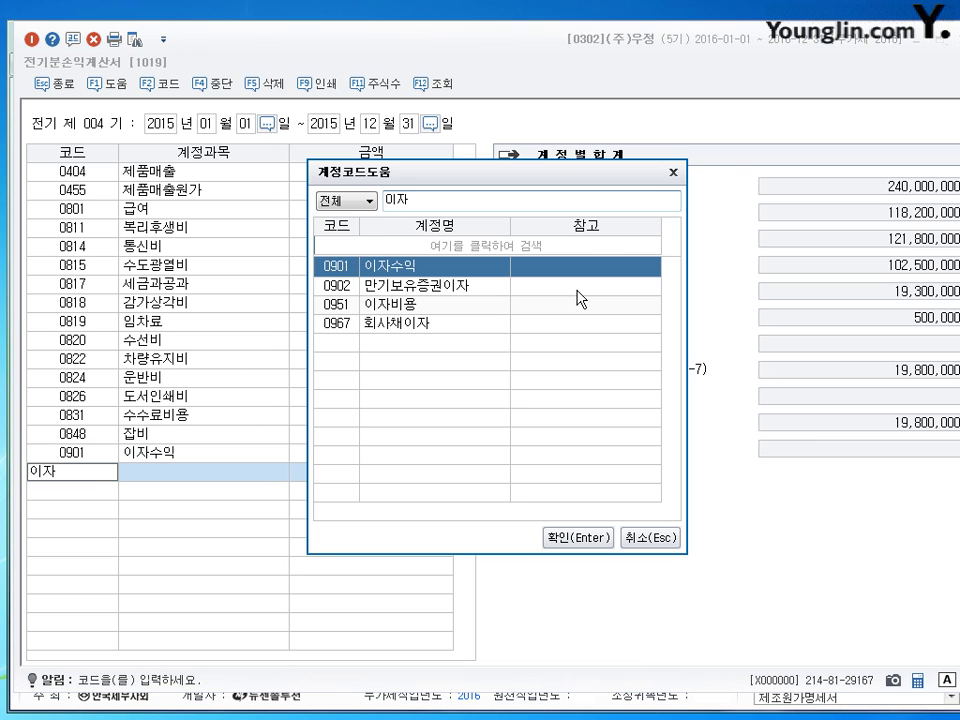
pyautogui.press('Down')
pyautogui.press('Down')
pyautogui.press('Return')
pyautogui.write('5000000')
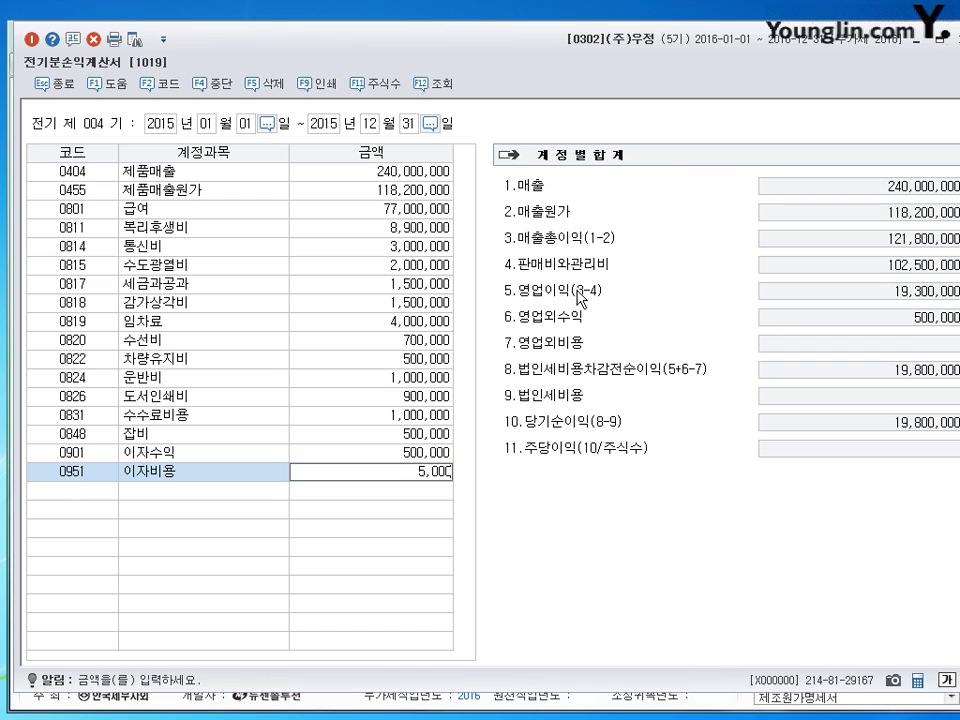
pyautogui.press('Return')
# Look up 잡손실 and add the account 0980 잡손실 with an amount of 1,000,000.
pyautogui.write('잡손실')
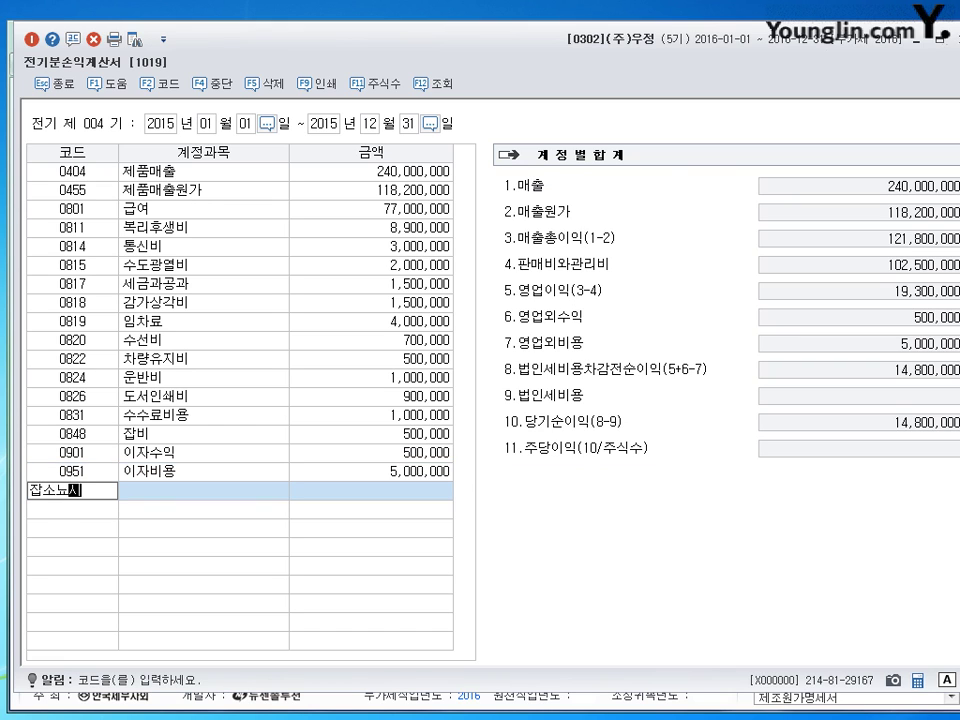
pyautogui.press('Return')
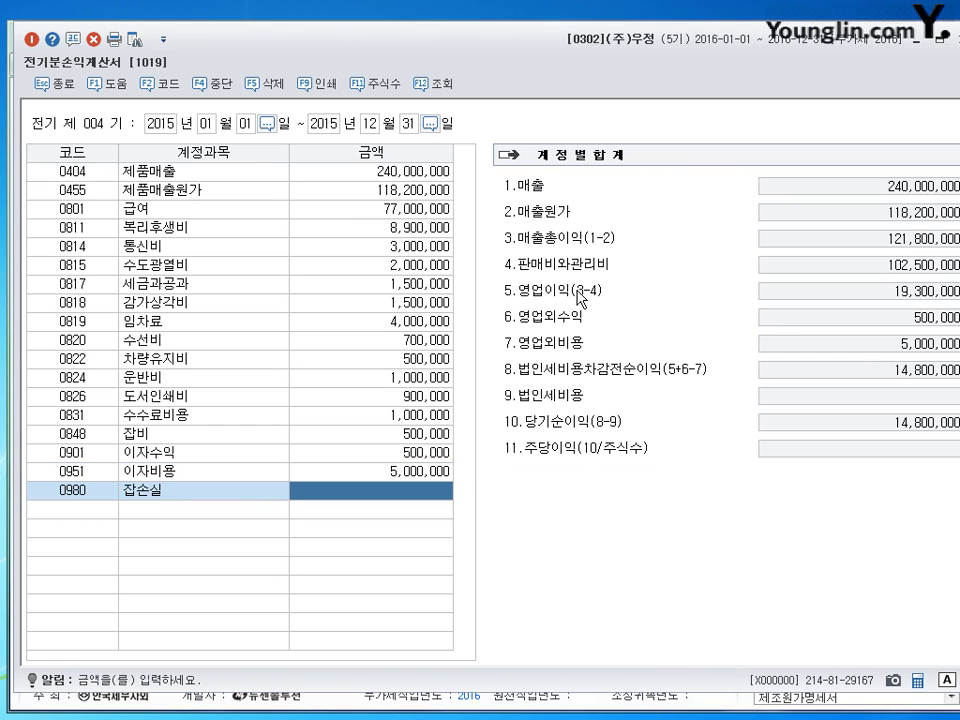
pyautogui.write('1000')
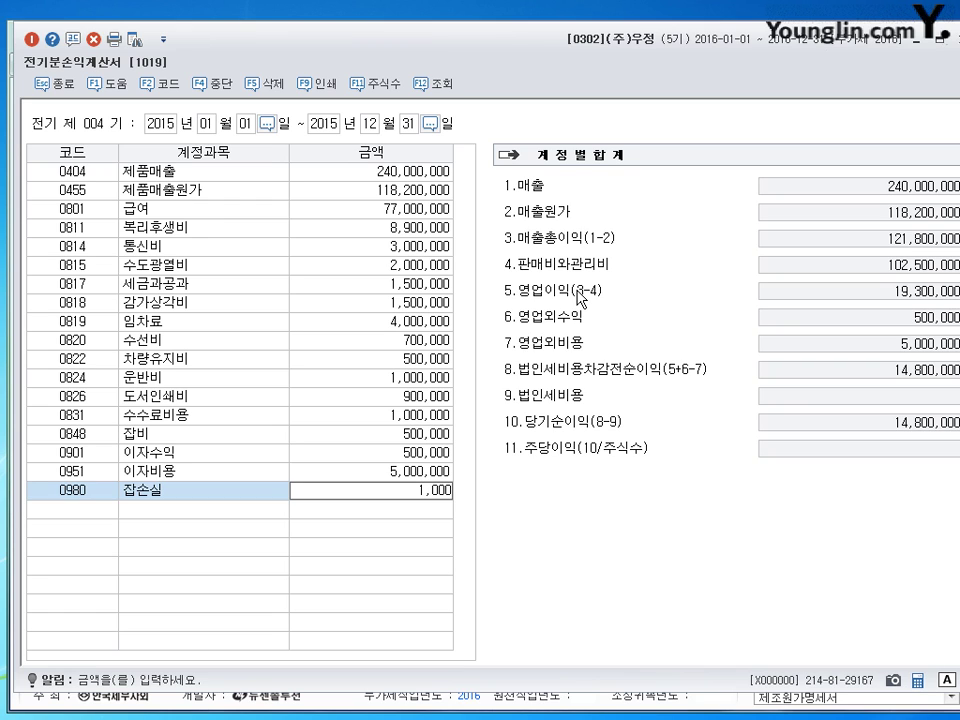
pyautogui.press('Return')
pyautogui.press('Left')
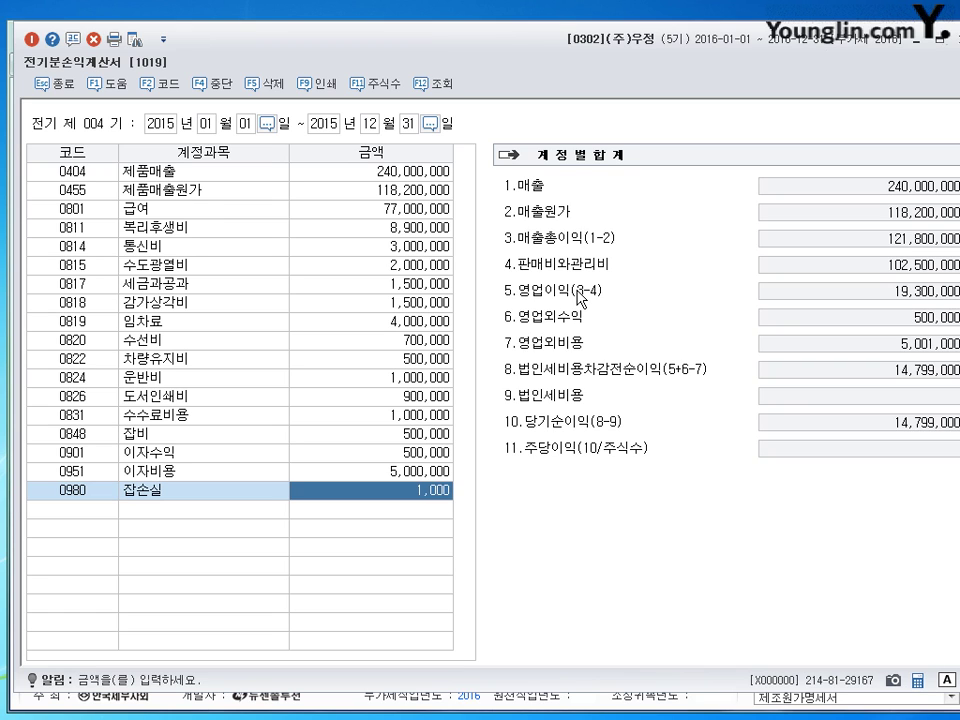
pyautogui.write('1000000')
pyautogui.press('Return')
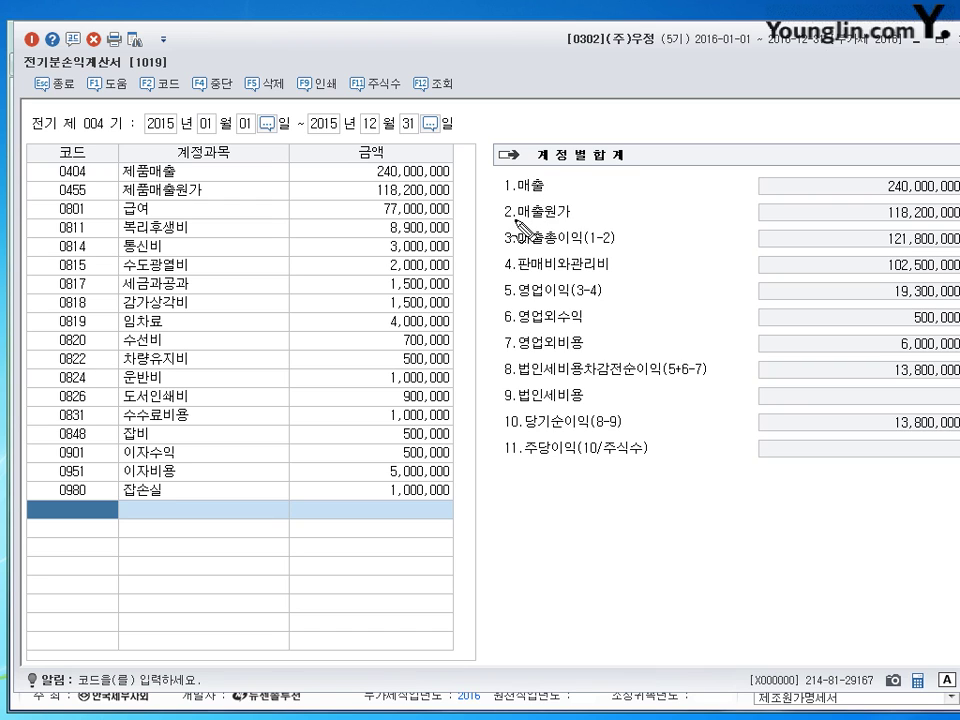
pyautogui.moveTo(504, 246)
pyautogui.mouseDown()
pyautogui.moveTo(615, 243)
pyautogui.moveTo(505, 240)
pyautogui.moveTo(636, 254)
pyautogui.mouseUp()
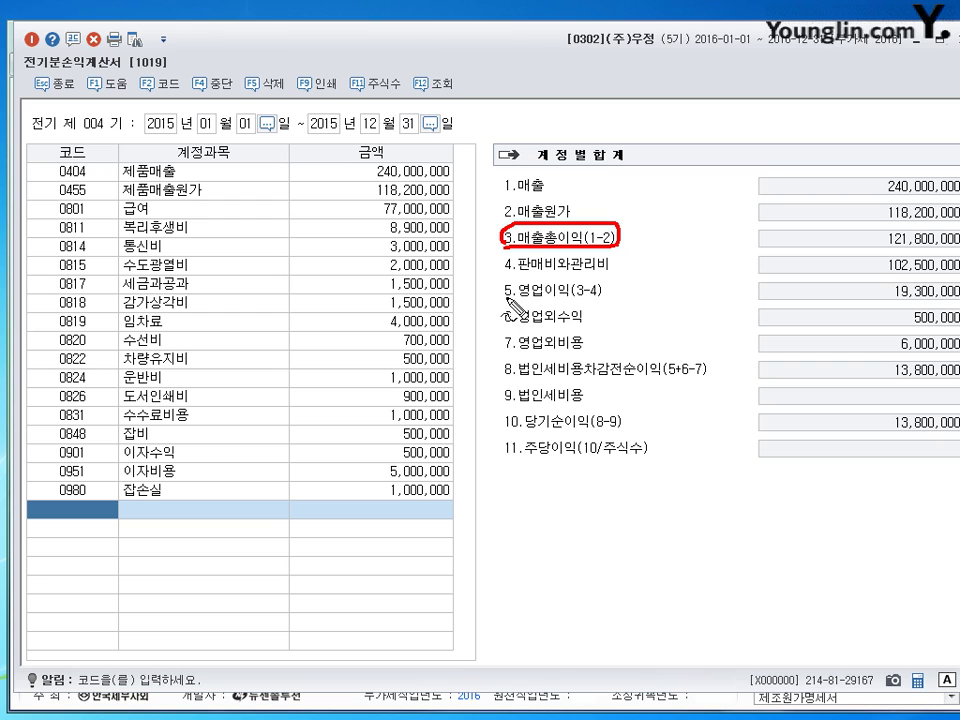
pyautogui.moveTo(503, 294)
pyautogui.mouseDown()
pyautogui.moveTo(622, 288)
pyautogui.moveTo(512, 283)
pyautogui.moveTo(500, 292)
pyautogui.mouseUp()
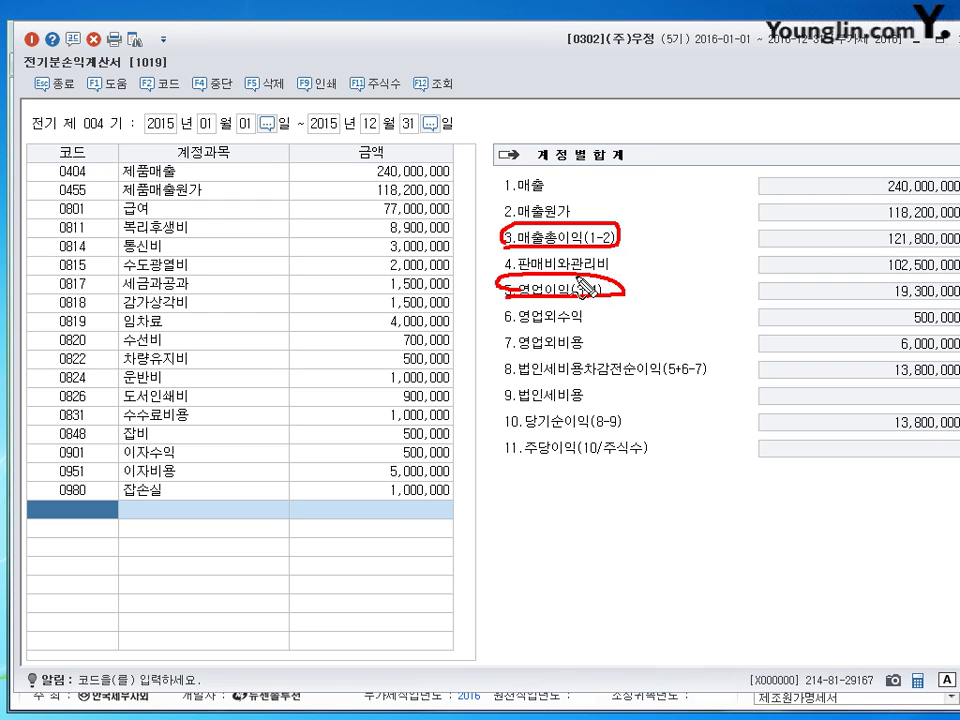
pyautogui.moveTo(570, 319); pyautogui.dragTo(586, 315)
pyautogui.hotkey('ctrl', 'z')
pyautogui.moveTo(482, 318)
pyautogui.mouseDown()
pyautogui.moveTo(500, 318)
pyautogui.moveTo(497, 342)
pyautogui.moveTo(660, 349)
pyautogui.mouseUp()
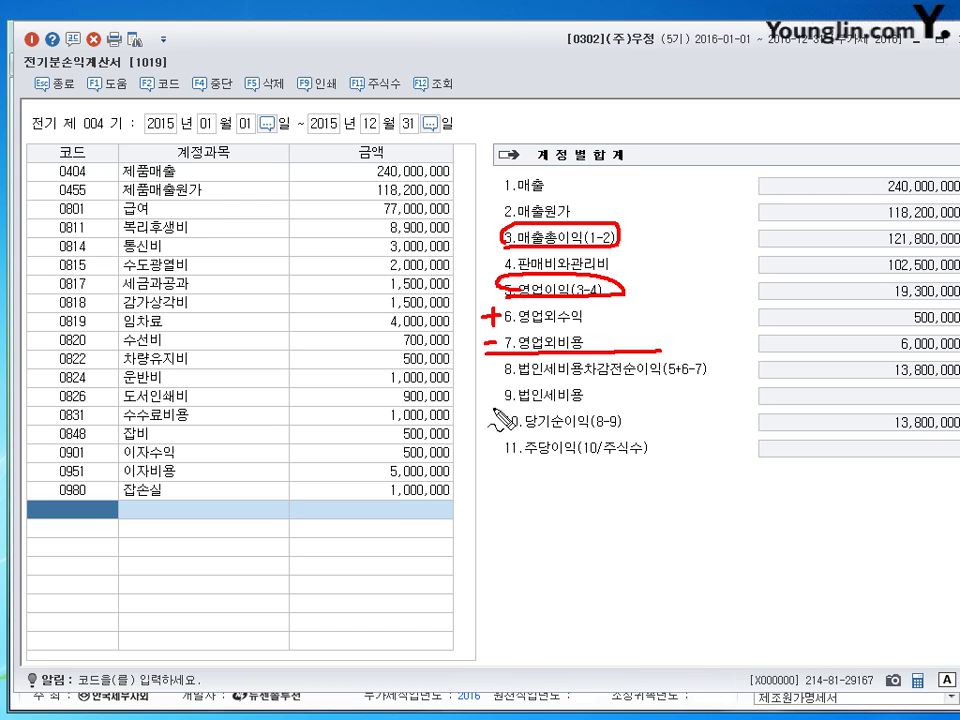
pyautogui.moveTo(483, 397); pyautogui.dragTo(632, 408)
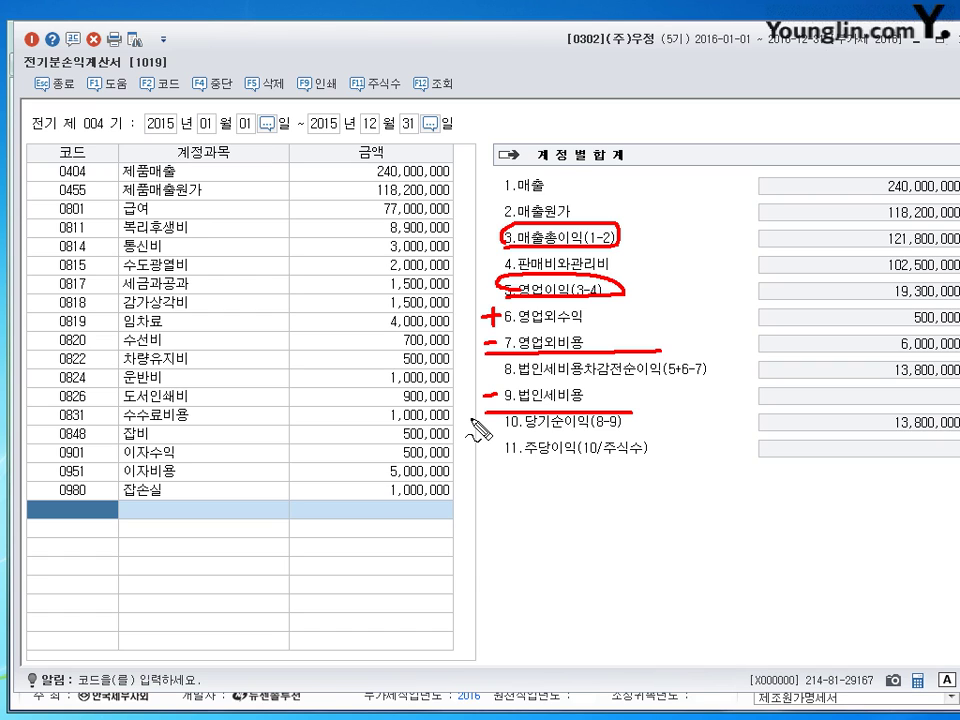
pyautogui.press('Escape')
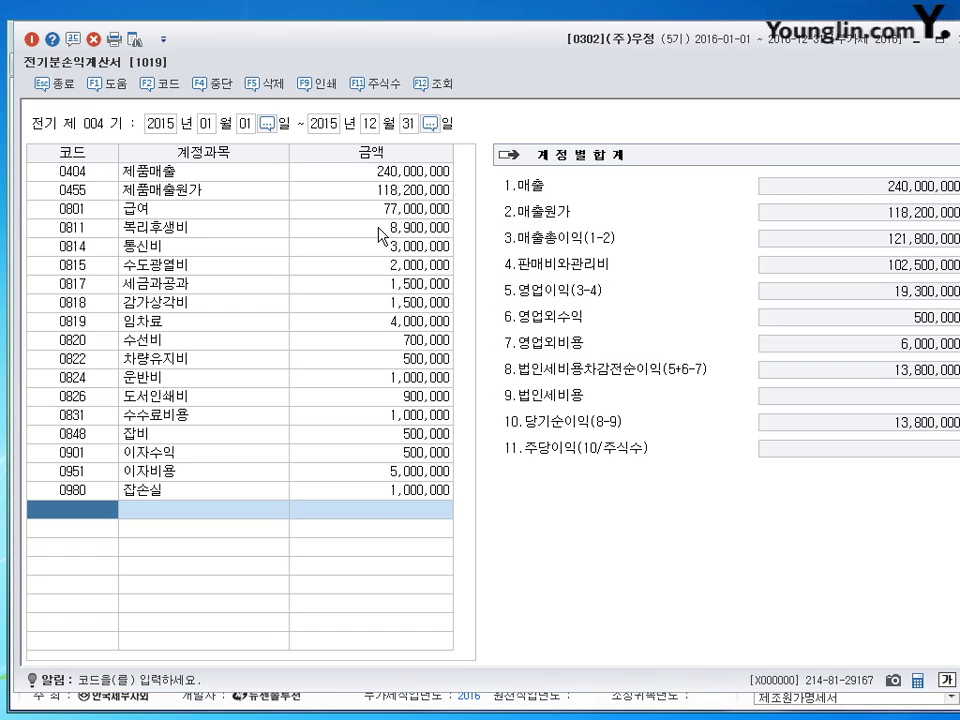
# Open the 매출원가 breakdown of account 0455 제품매출원가 and examine its 당기제품제조원가 and 기말제품재고액 amounts.
pyautogui.click(394, 188)
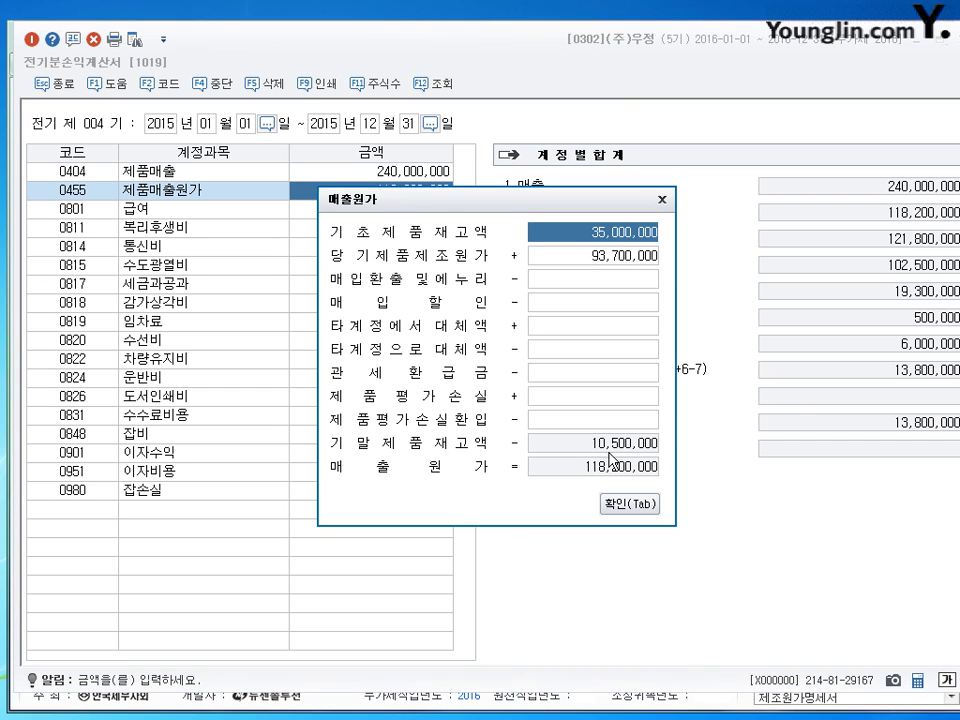
pyautogui.moveTo(586, 452)
pyautogui.mouseDown()
pyautogui.moveTo(650, 446)
pyautogui.moveTo(607, 457)
pyautogui.mouseUp()
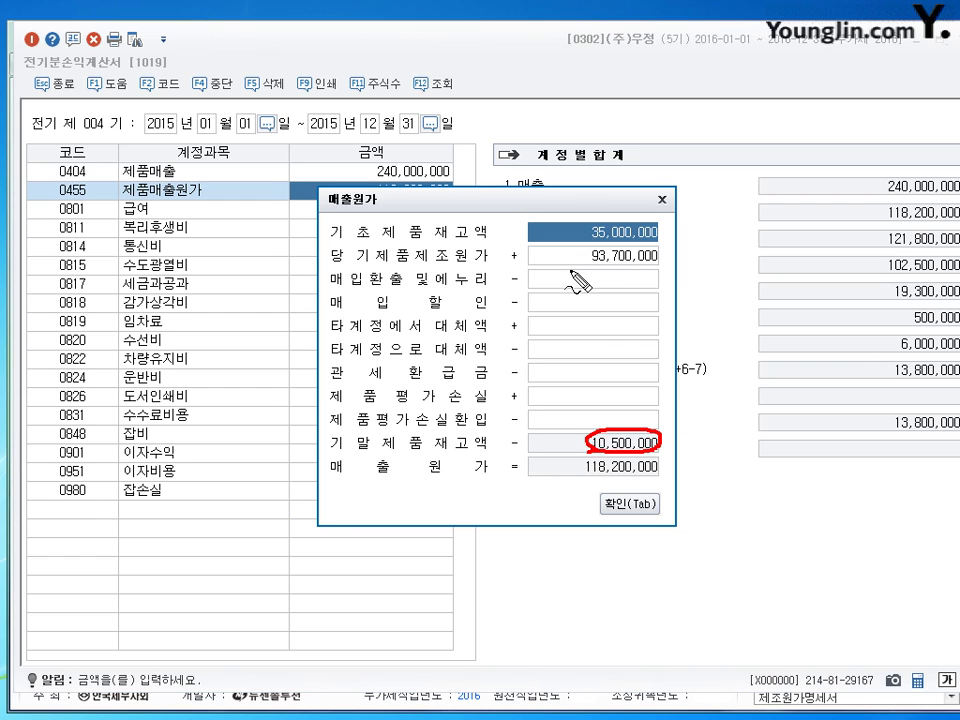
pyautogui.moveTo(570, 270)
pyautogui.mouseDown()
pyautogui.moveTo(645, 268)
pyautogui.moveTo(602, 243)
pyautogui.moveTo(580, 272)
pyautogui.mouseUp()
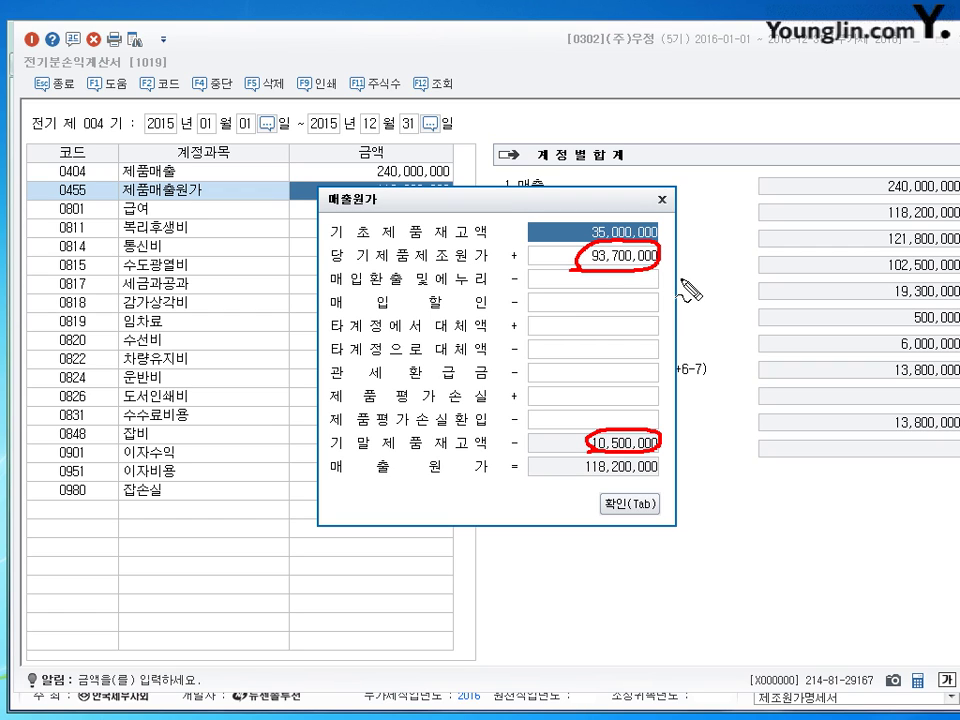
pyautogui.moveTo(671, 268)
pyautogui.mouseDown()
pyautogui.moveTo(686, 255)
pyautogui.moveTo(688, 268)
pyautogui.mouseUp()
pyautogui.moveTo(668, 440)
pyautogui.mouseDown()
pyautogui.moveTo(676, 424)
pyautogui.moveTo(672, 438)
pyautogui.mouseUp()
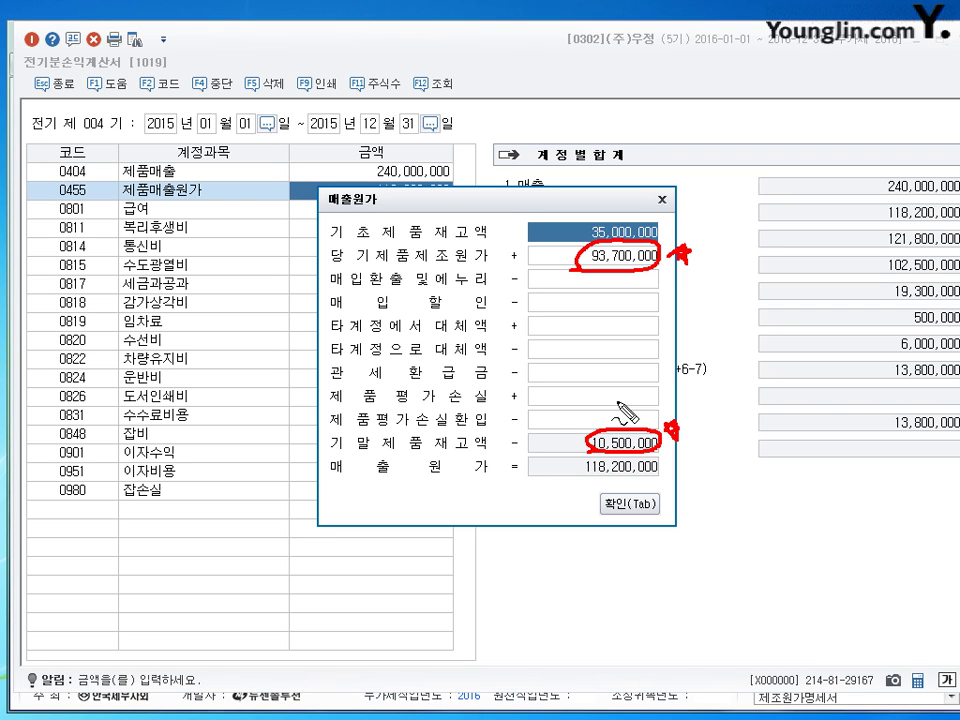
pyautogui.press('Escape')
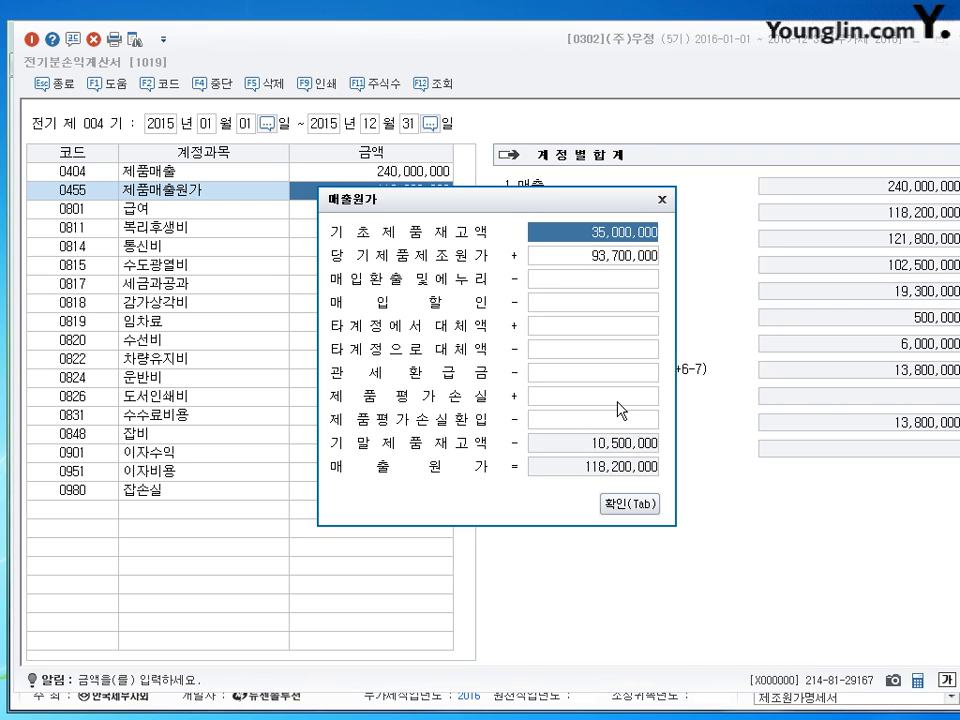